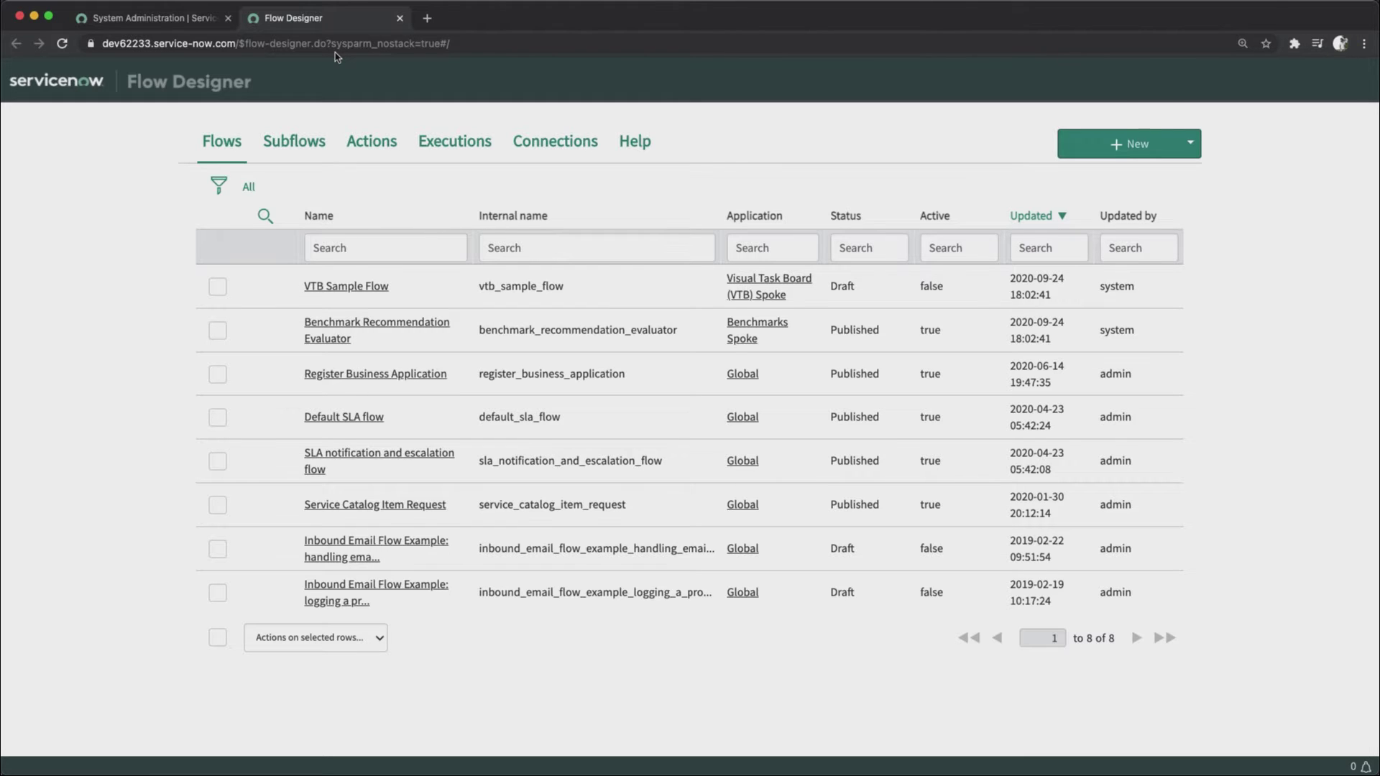
- Open the New menu in the Flows list to show the Flow, Subflow and Action choices
click(1139, 146)
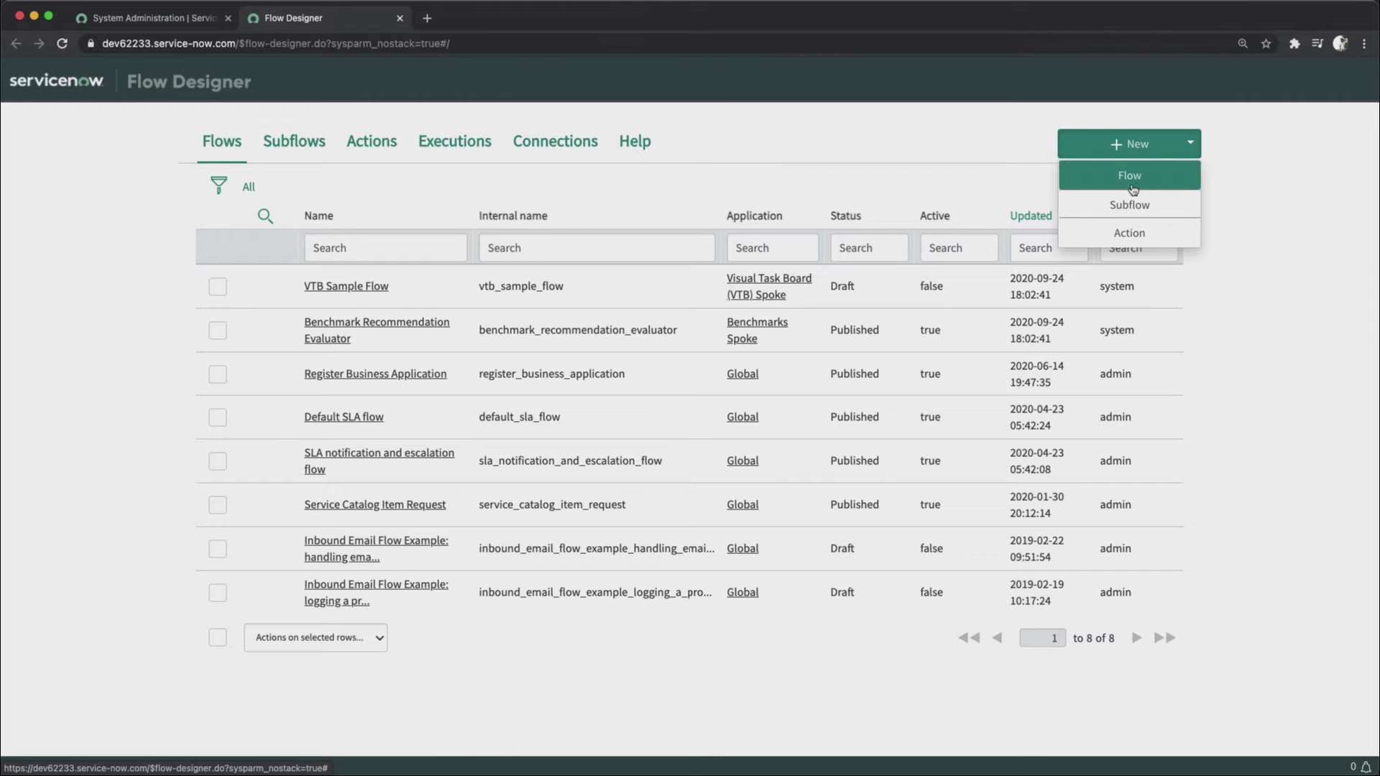
- Create a new flow named 'Demo.flow' and submit its properties
click(1138, 176)
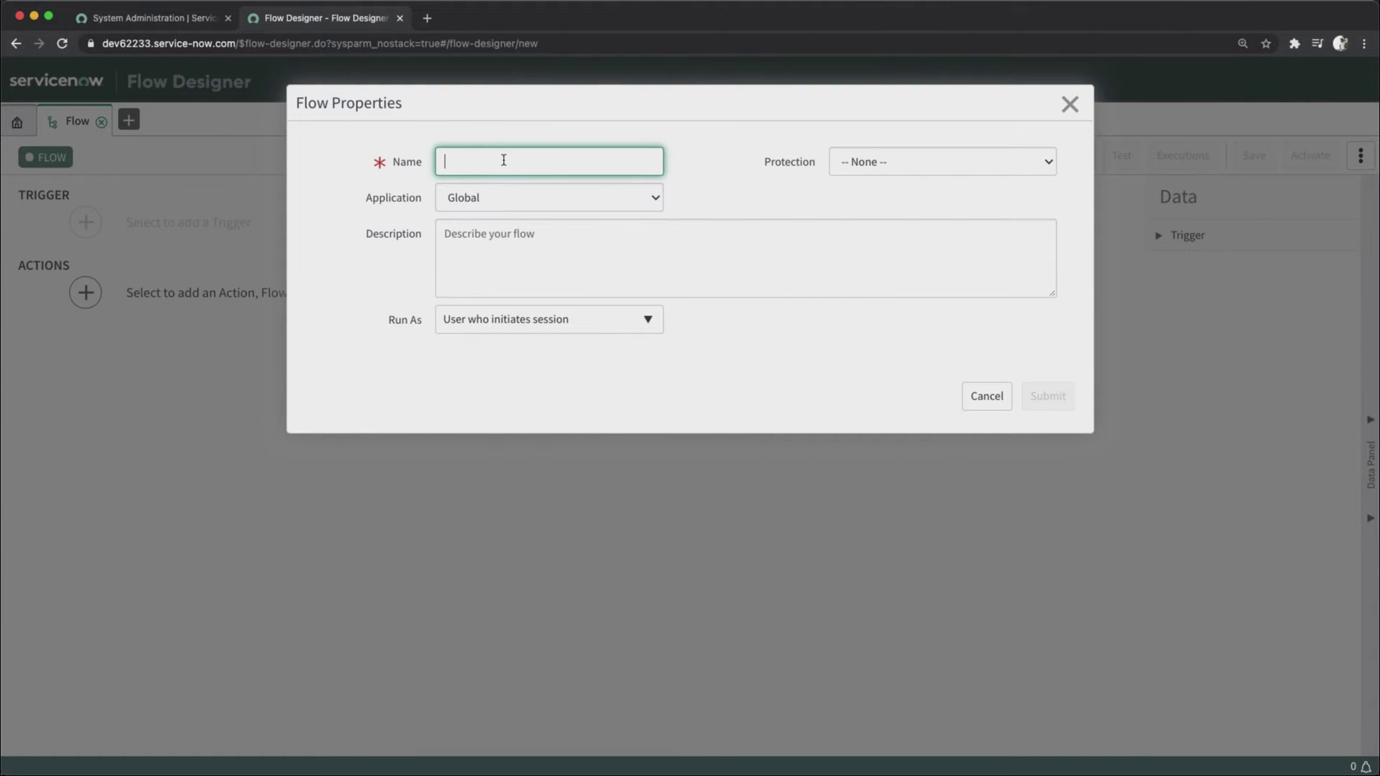
text(Demo)
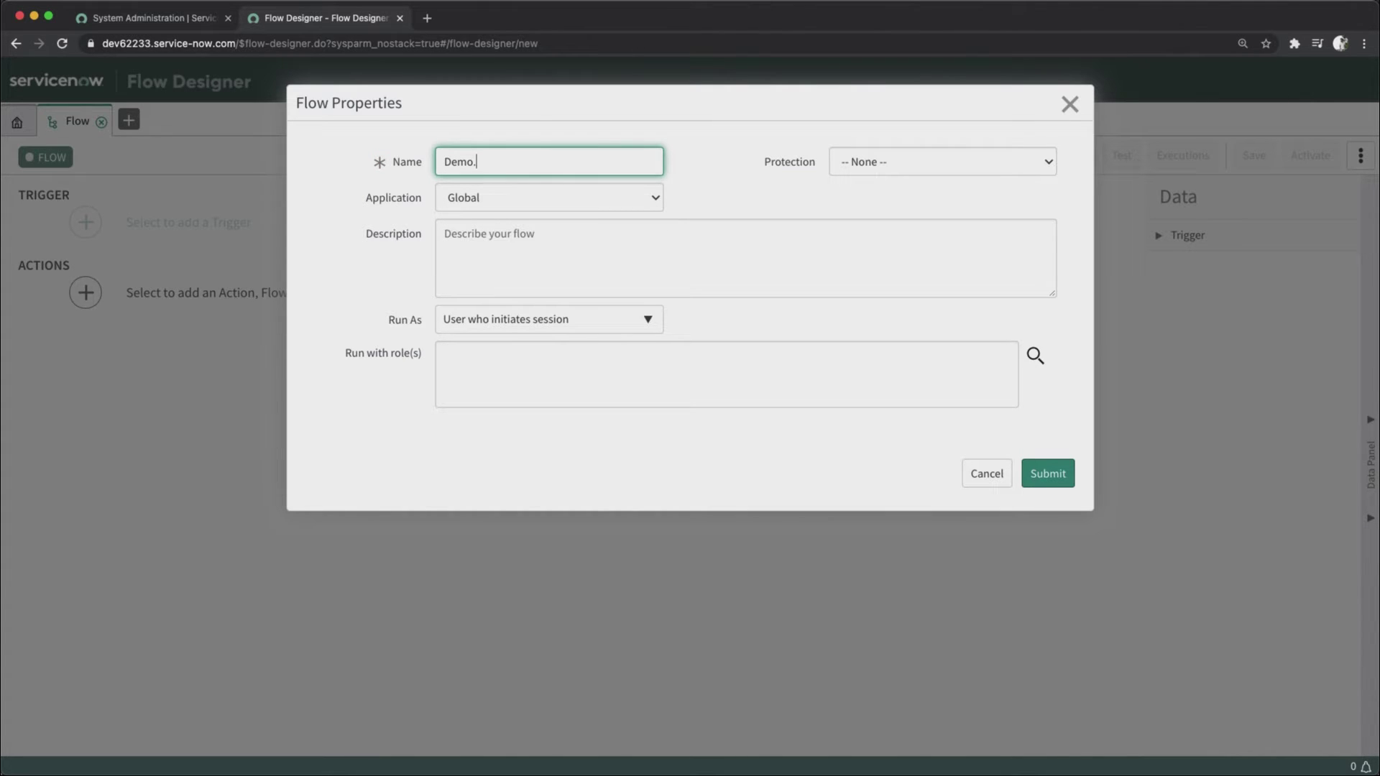
text(.flow)
click(764, 422)
click(1060, 471)
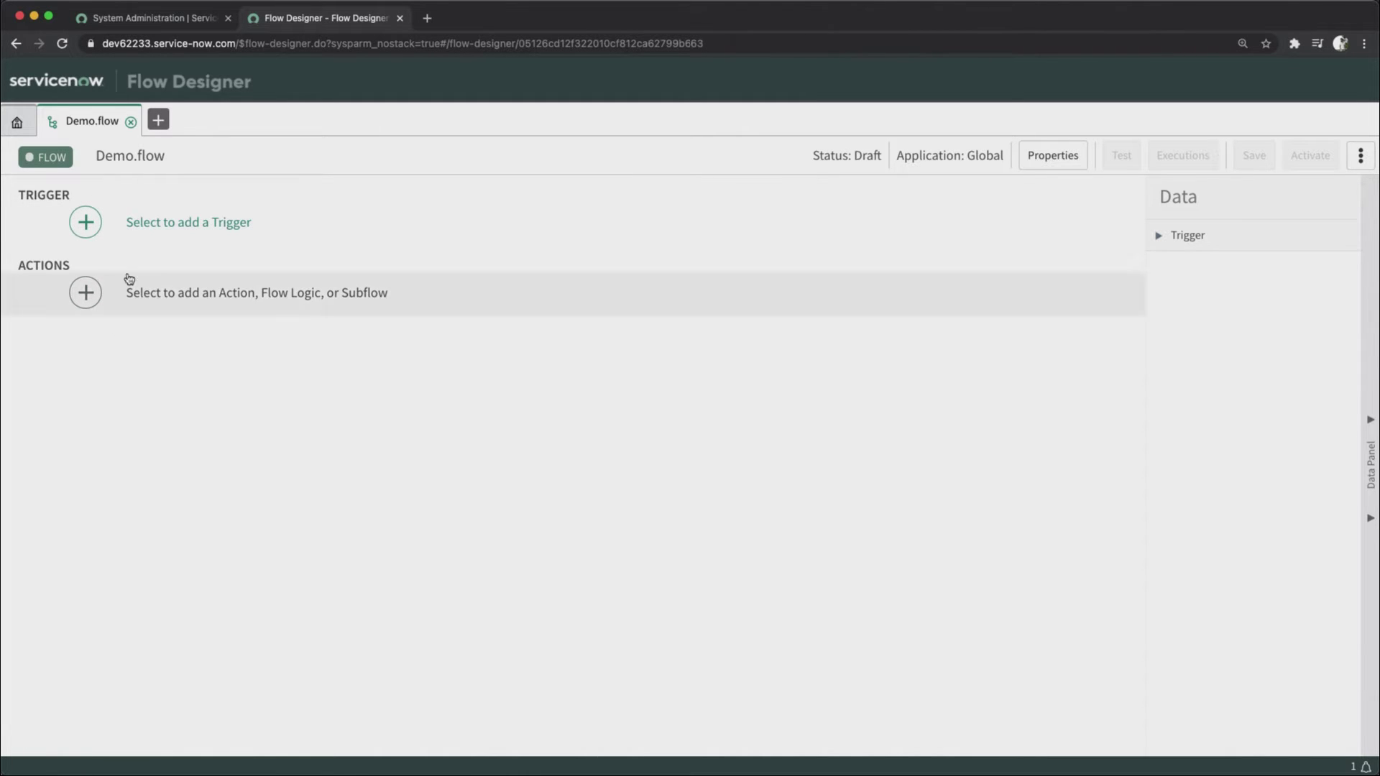
- Add a Created trigger watching the Incident [incident] table
click(171, 223)
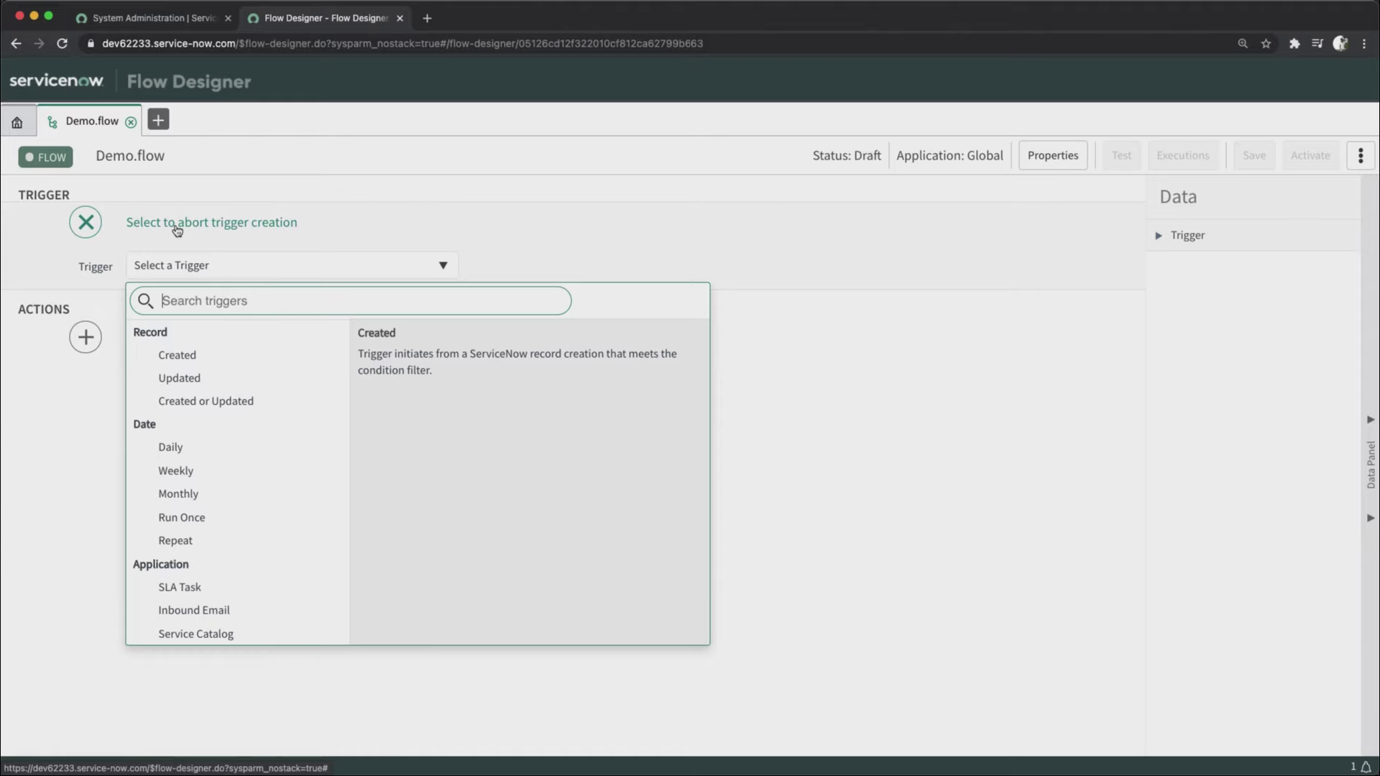
click(199, 357)
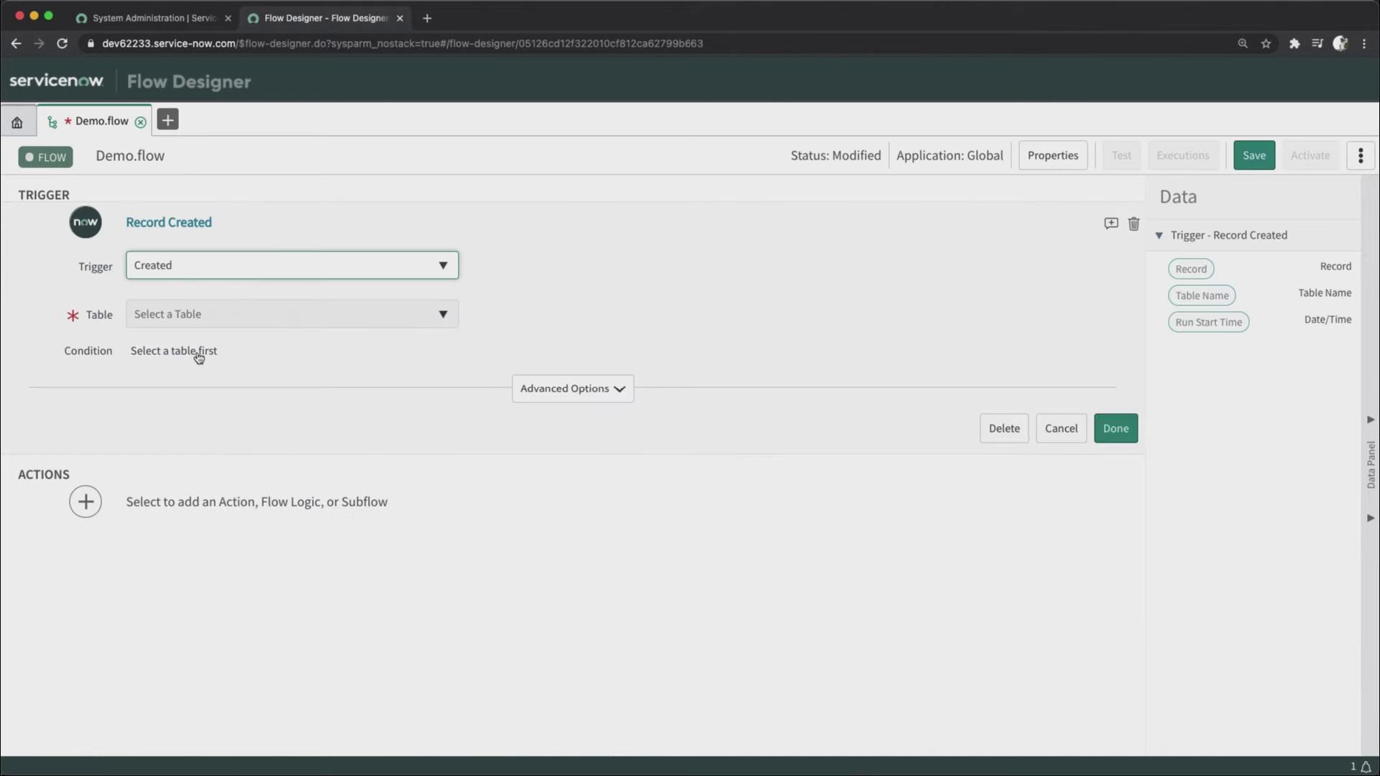
click(292, 315)
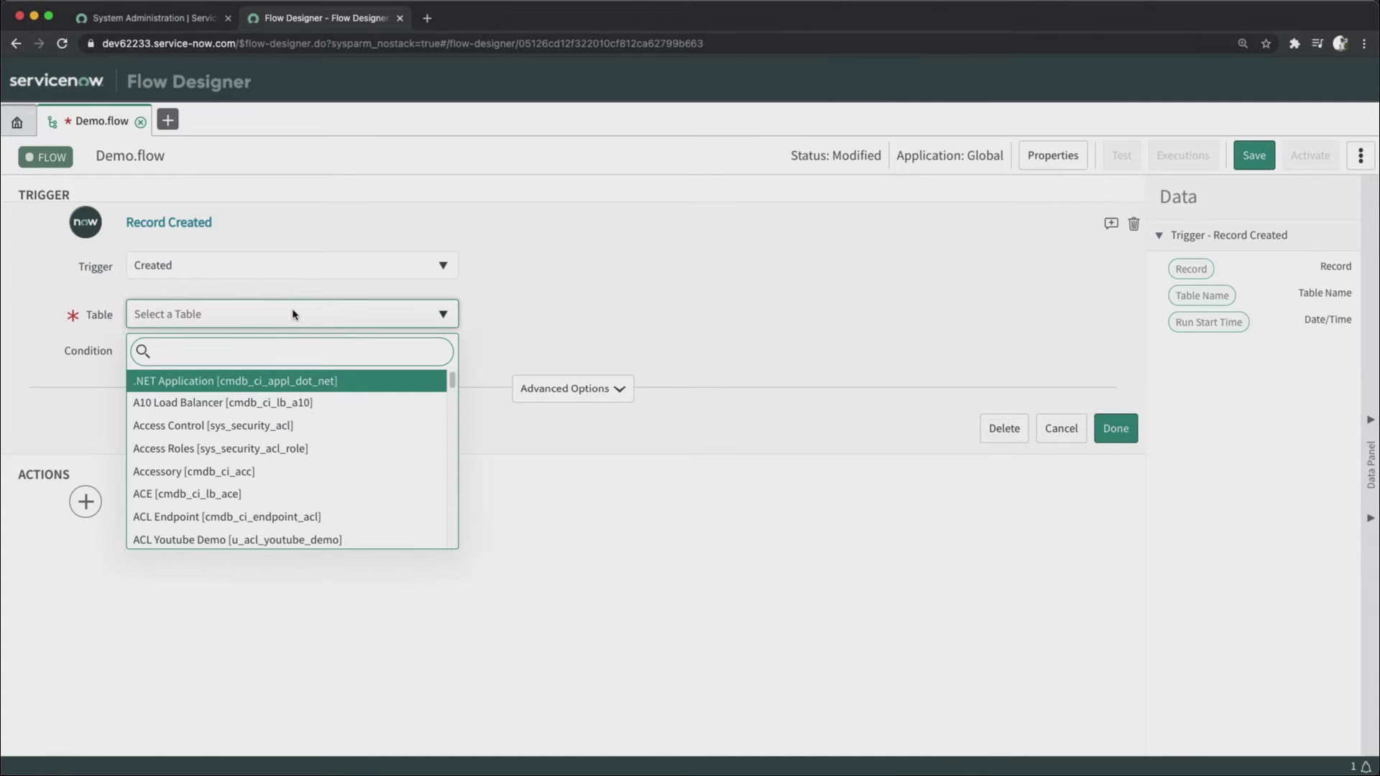
text(incident)
key(Return)
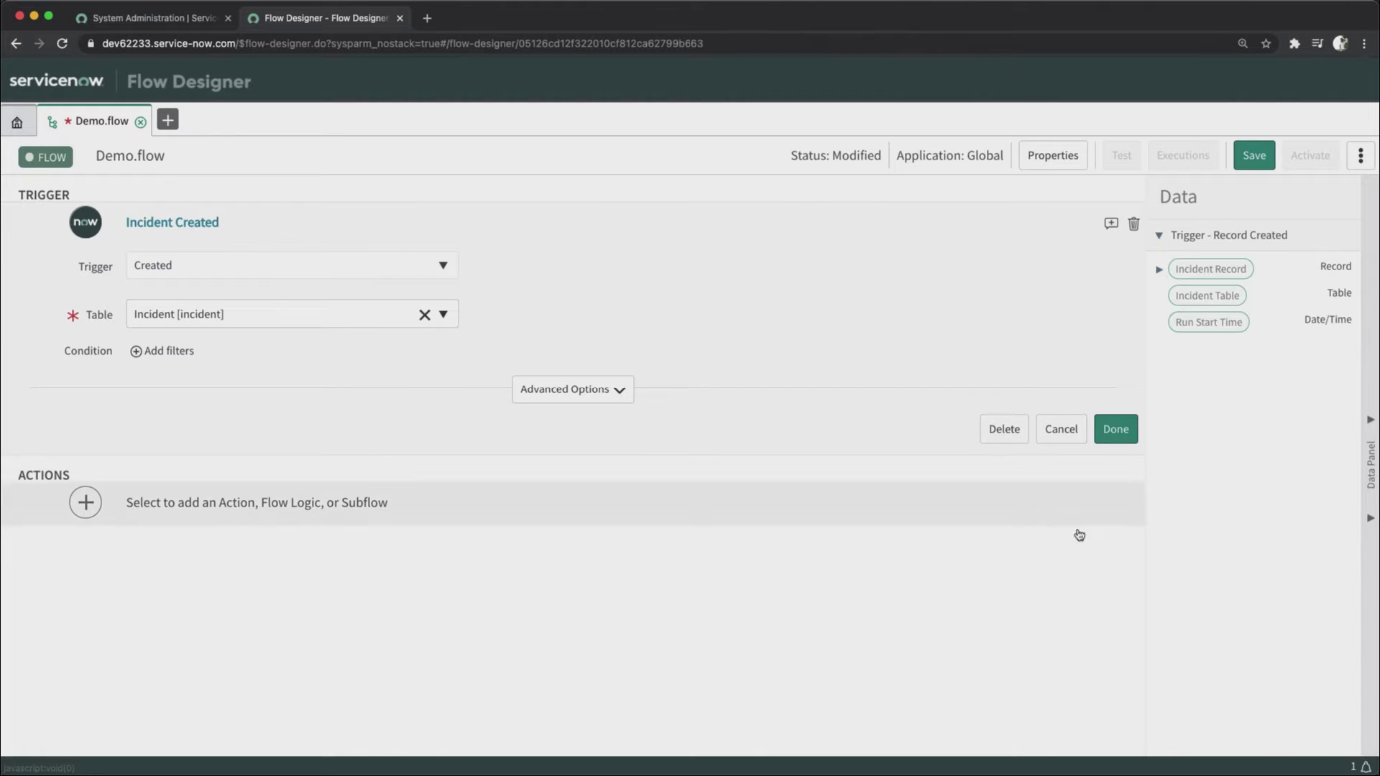
click(1117, 429)
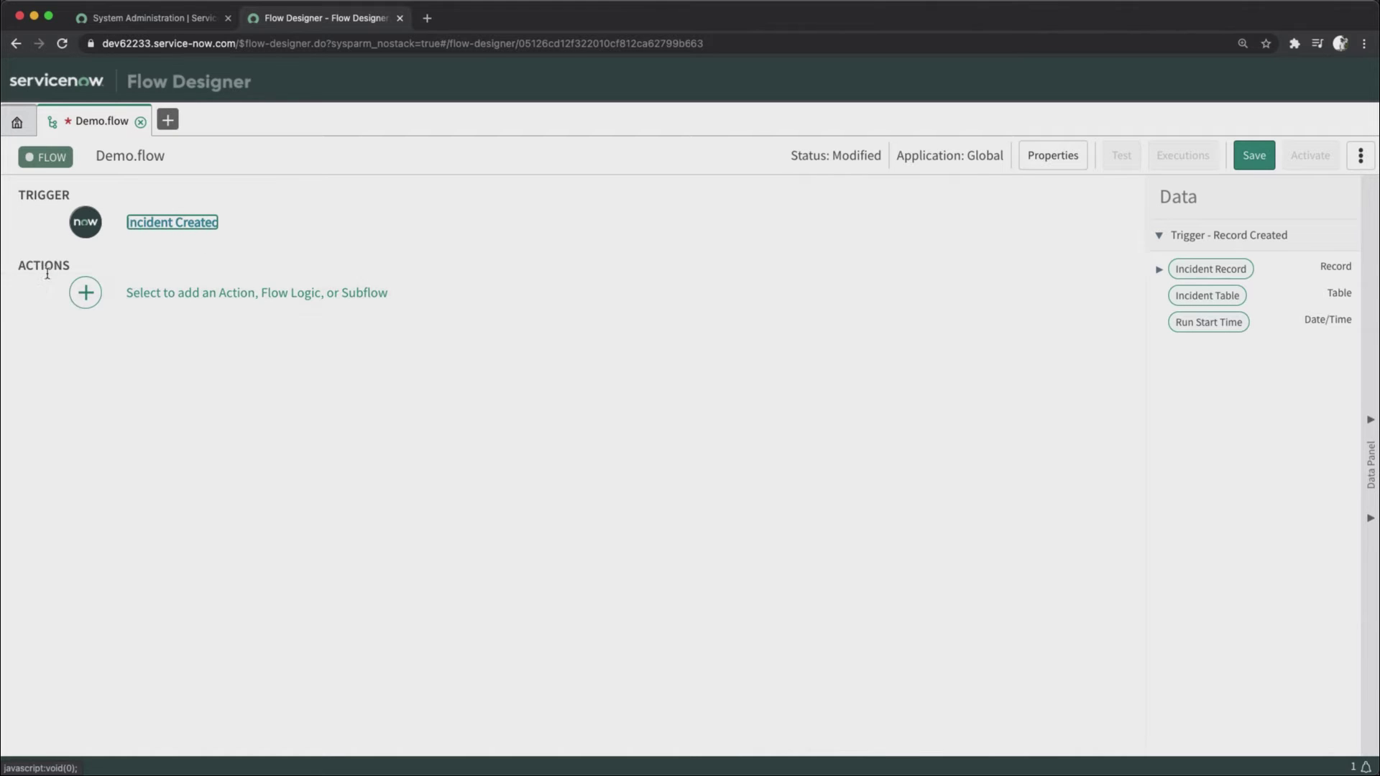
- Open the action picker for the first step and browse the ServiceNow Core actions
click(158, 296)
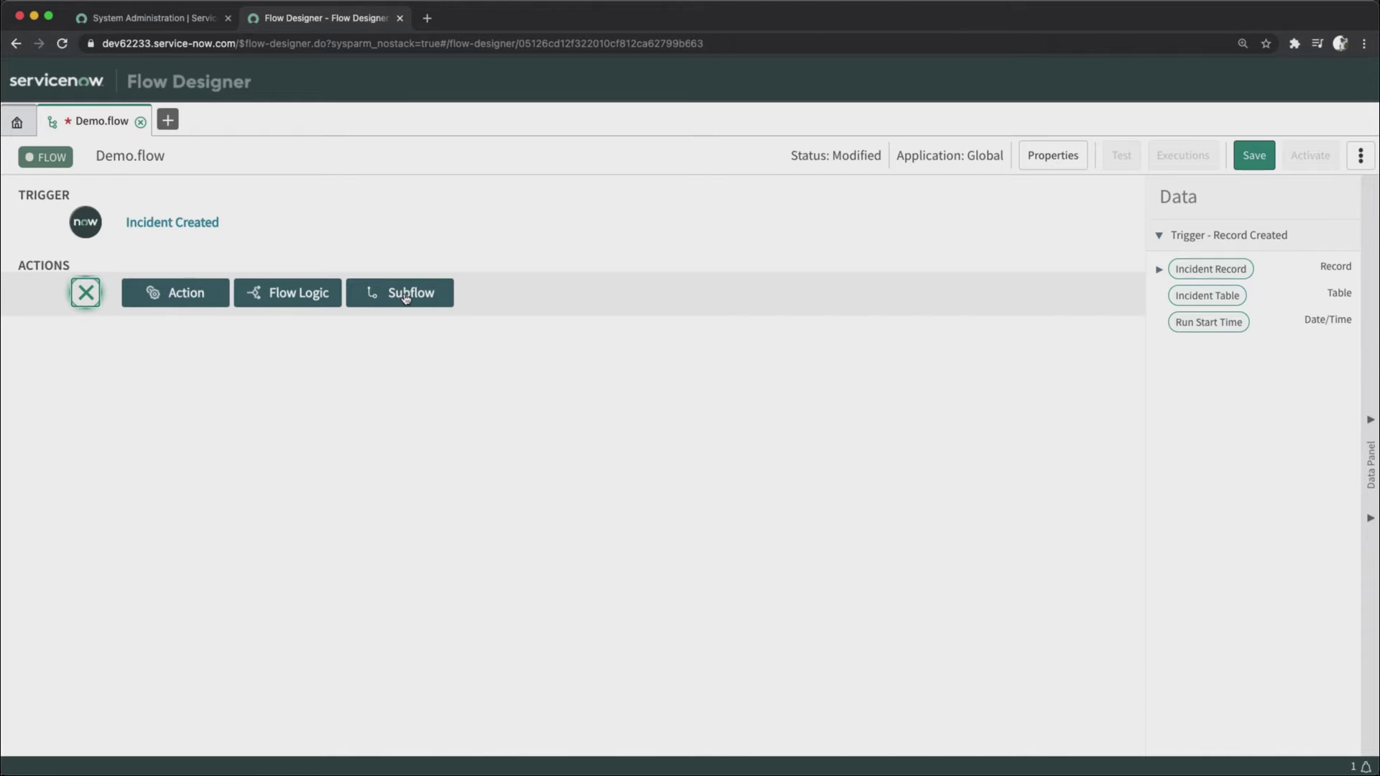
click(172, 301)
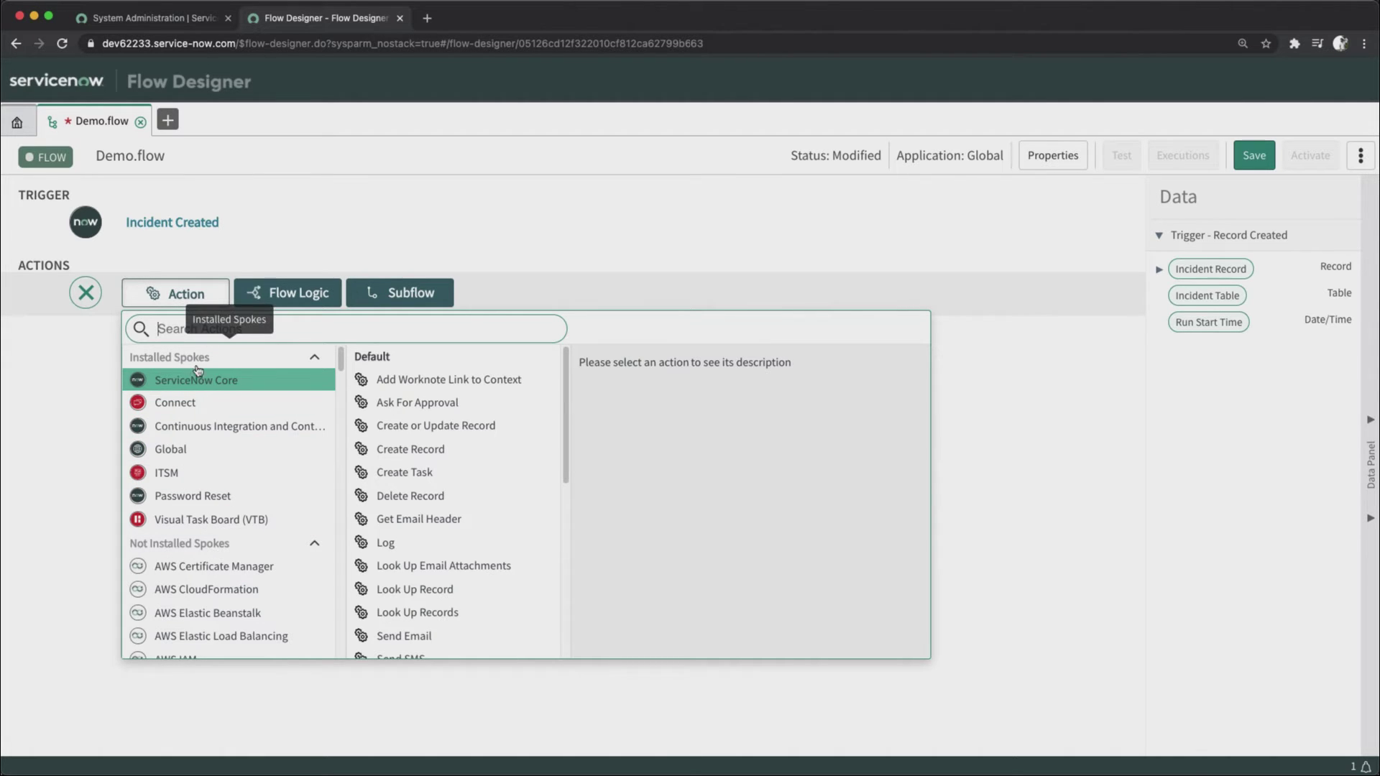
scroll(206, 498, down, 3)
scroll(206, 498, up, 3)
scroll(206, 496, down, 1)
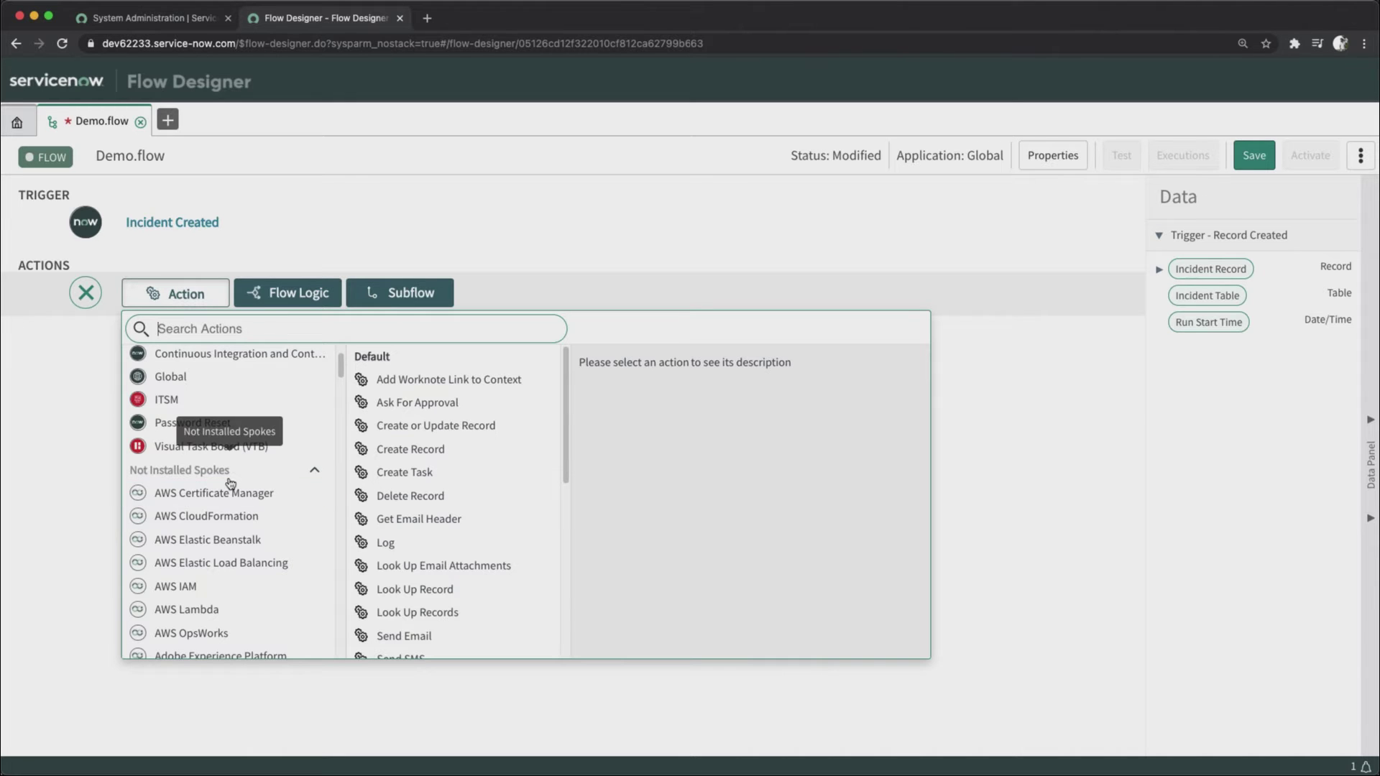
scroll(230, 483, down, 4)
scroll(228, 480, up, 5)
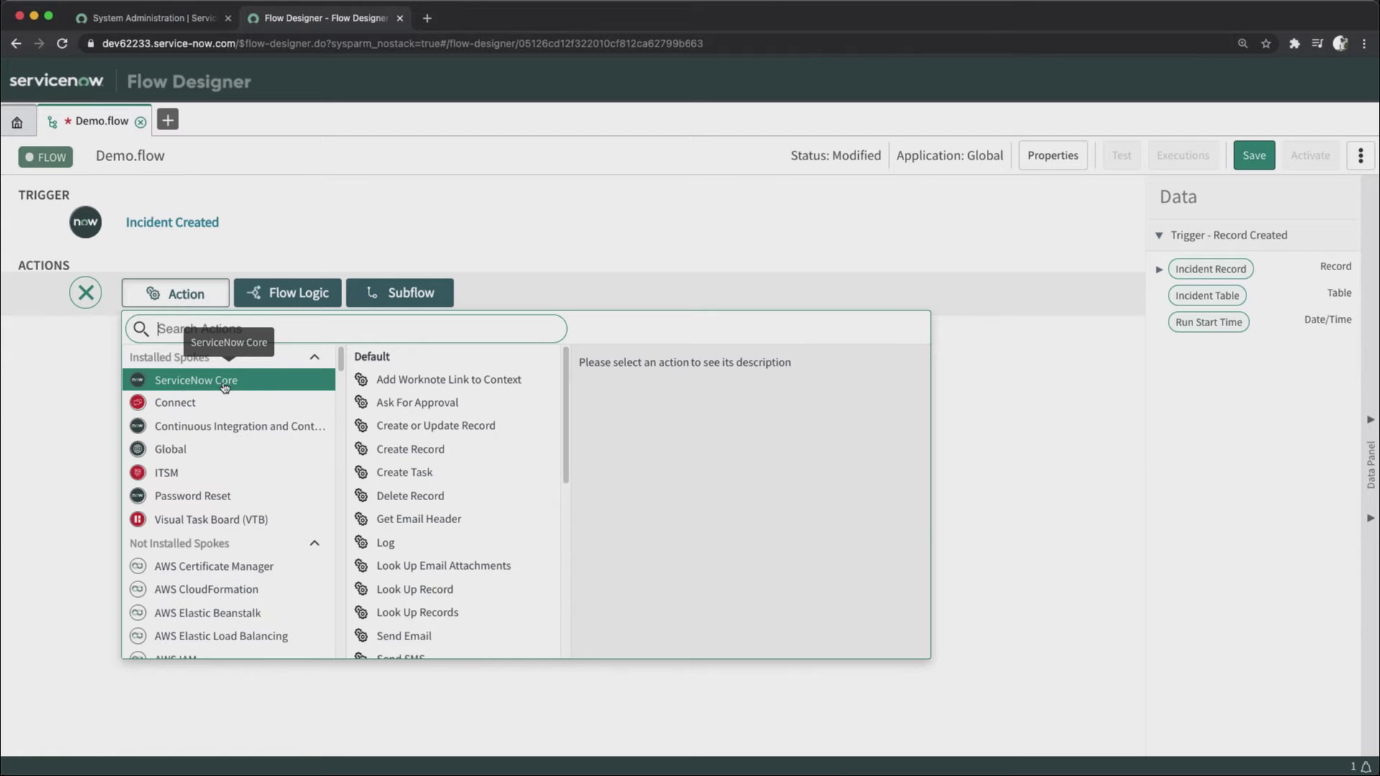
scroll(471, 525, down, 5)
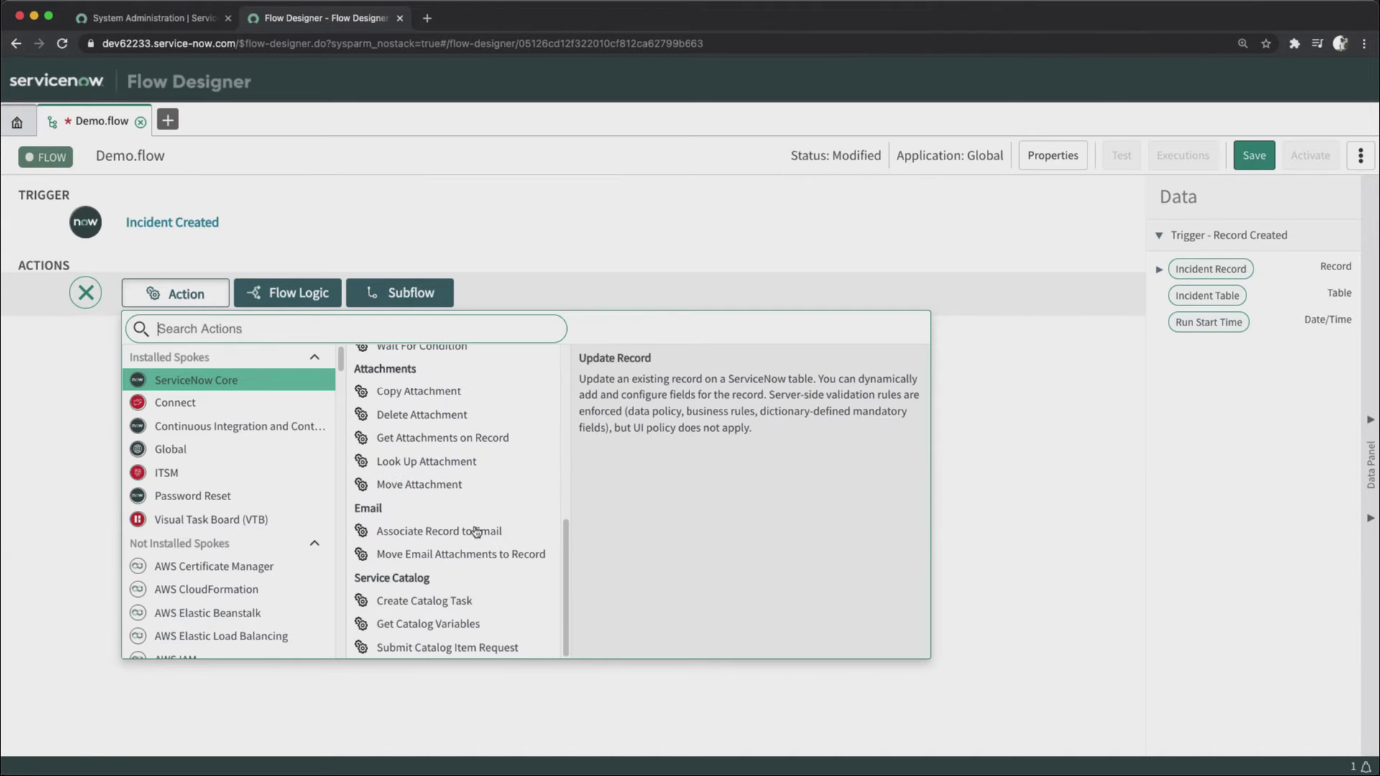
scroll(476, 531, up, 5)
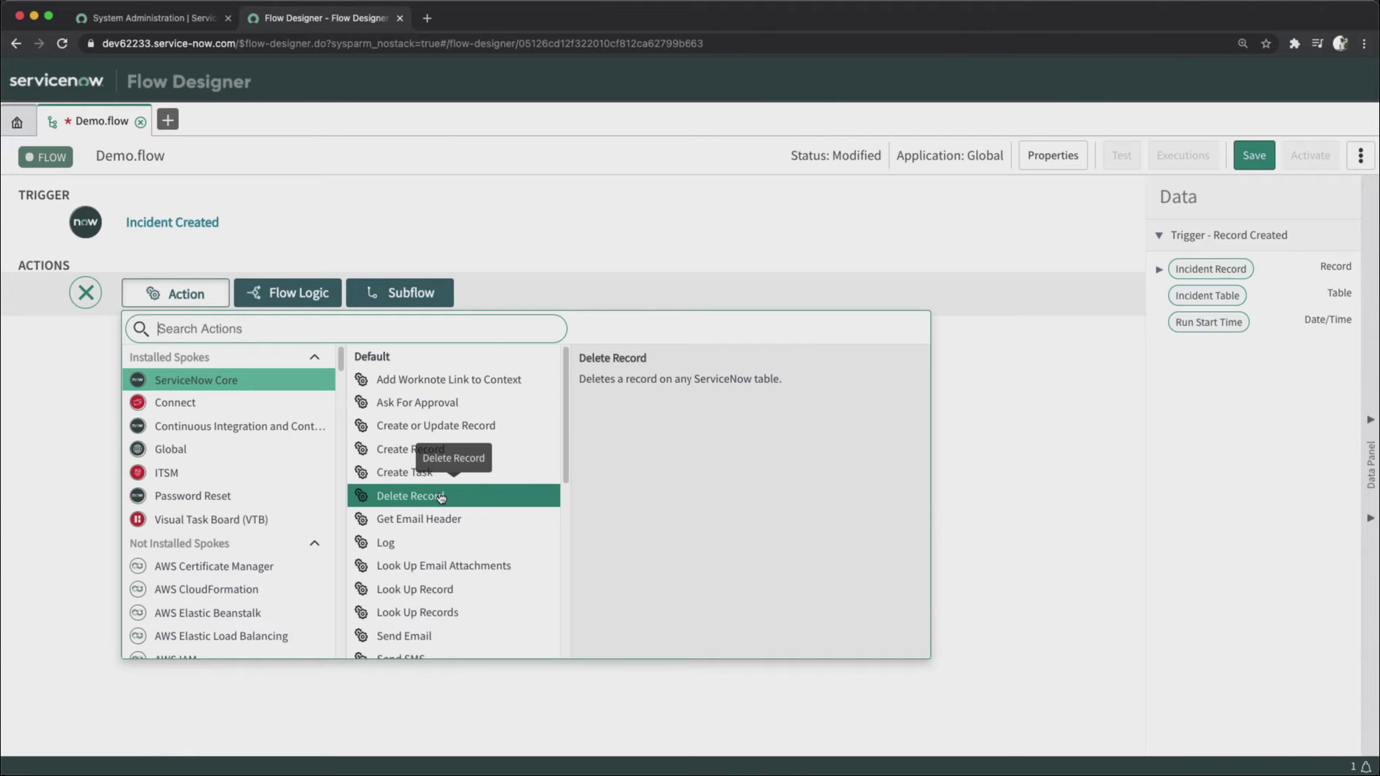
scroll(442, 497, down, 3)
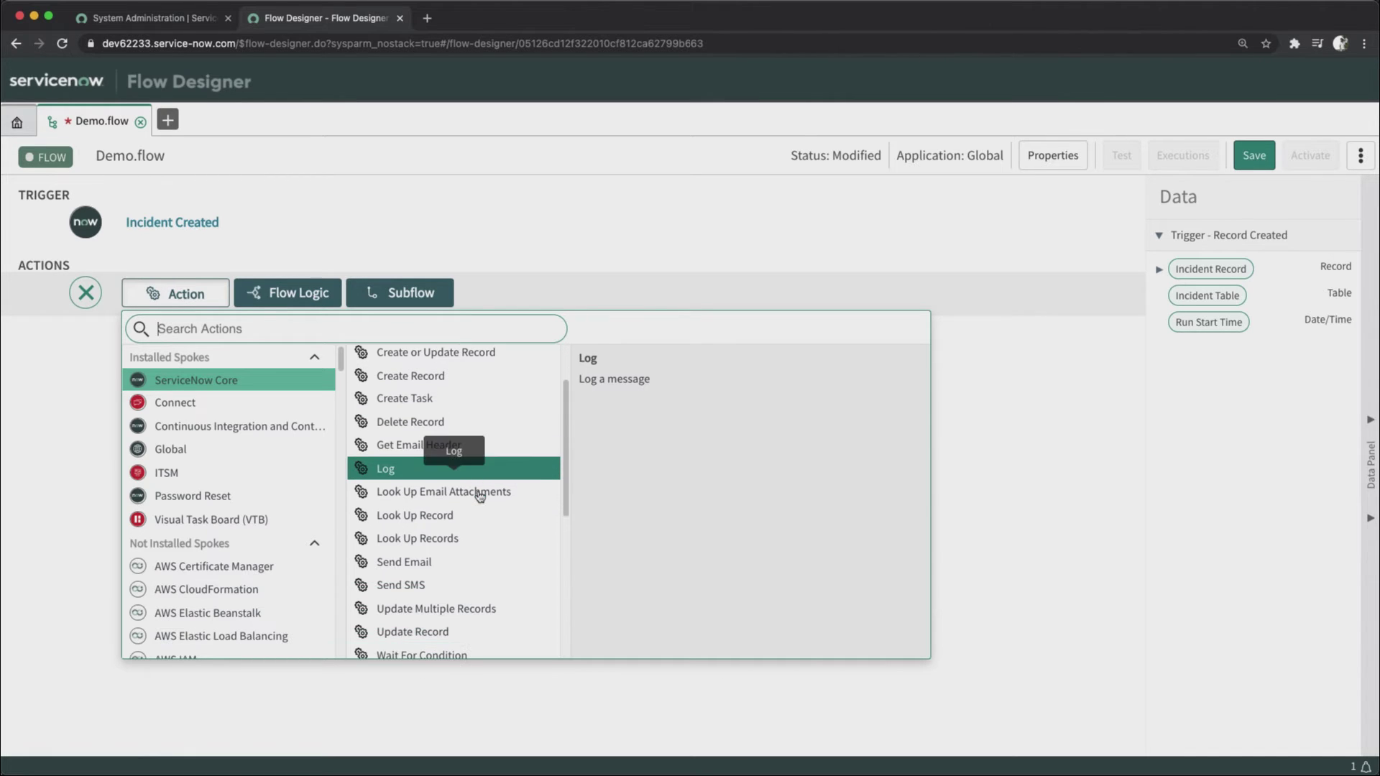
- Add a Look Up Record action set to search the Incident [incident] table
click(428, 513)
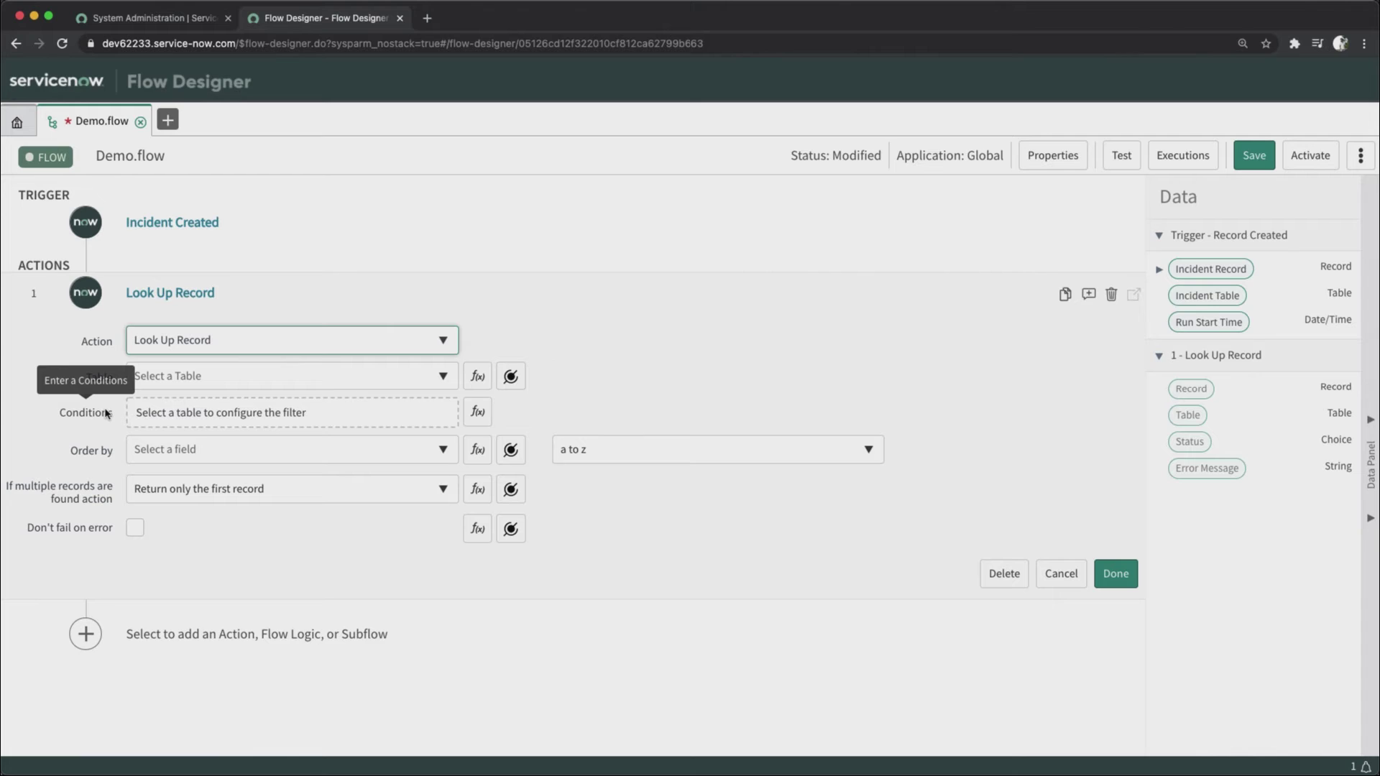
click(170, 383)
text(incident)
key(Return)
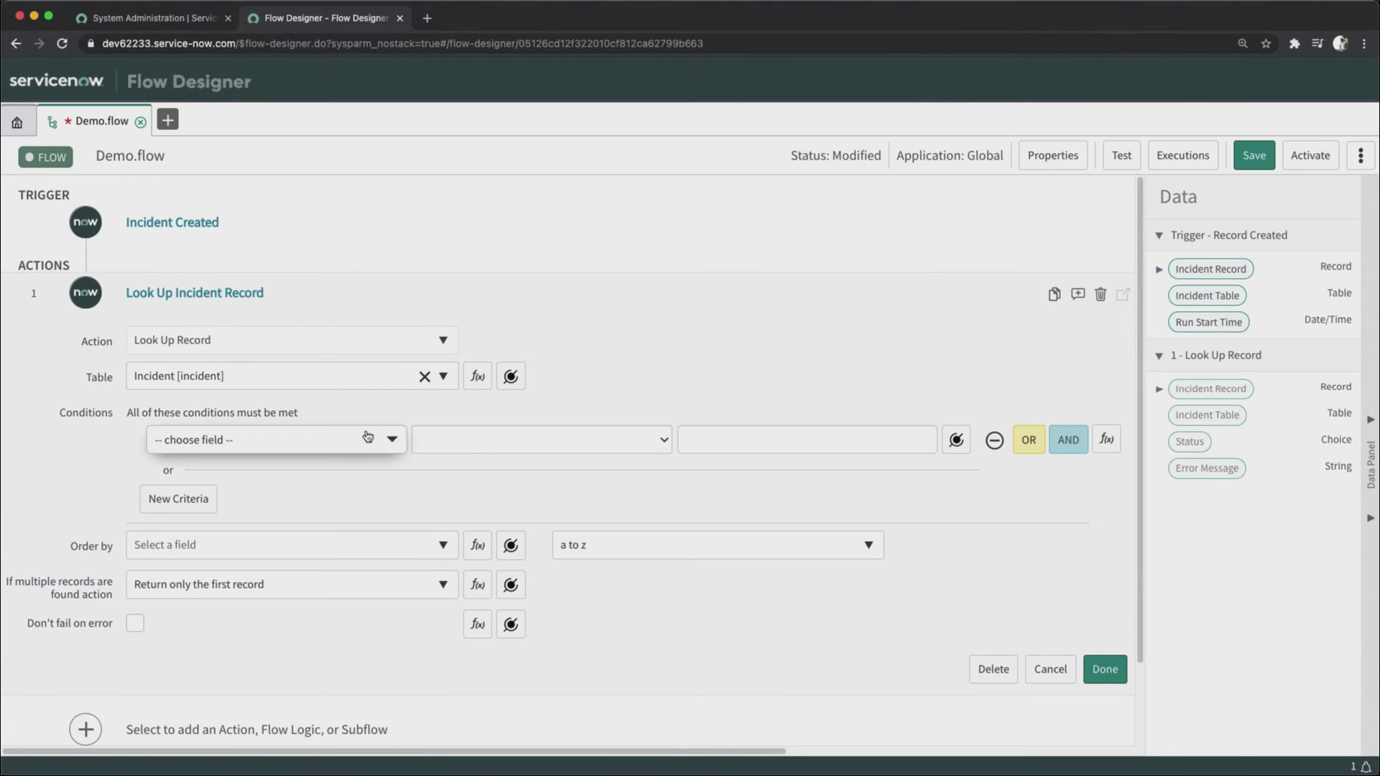
click(231, 441)
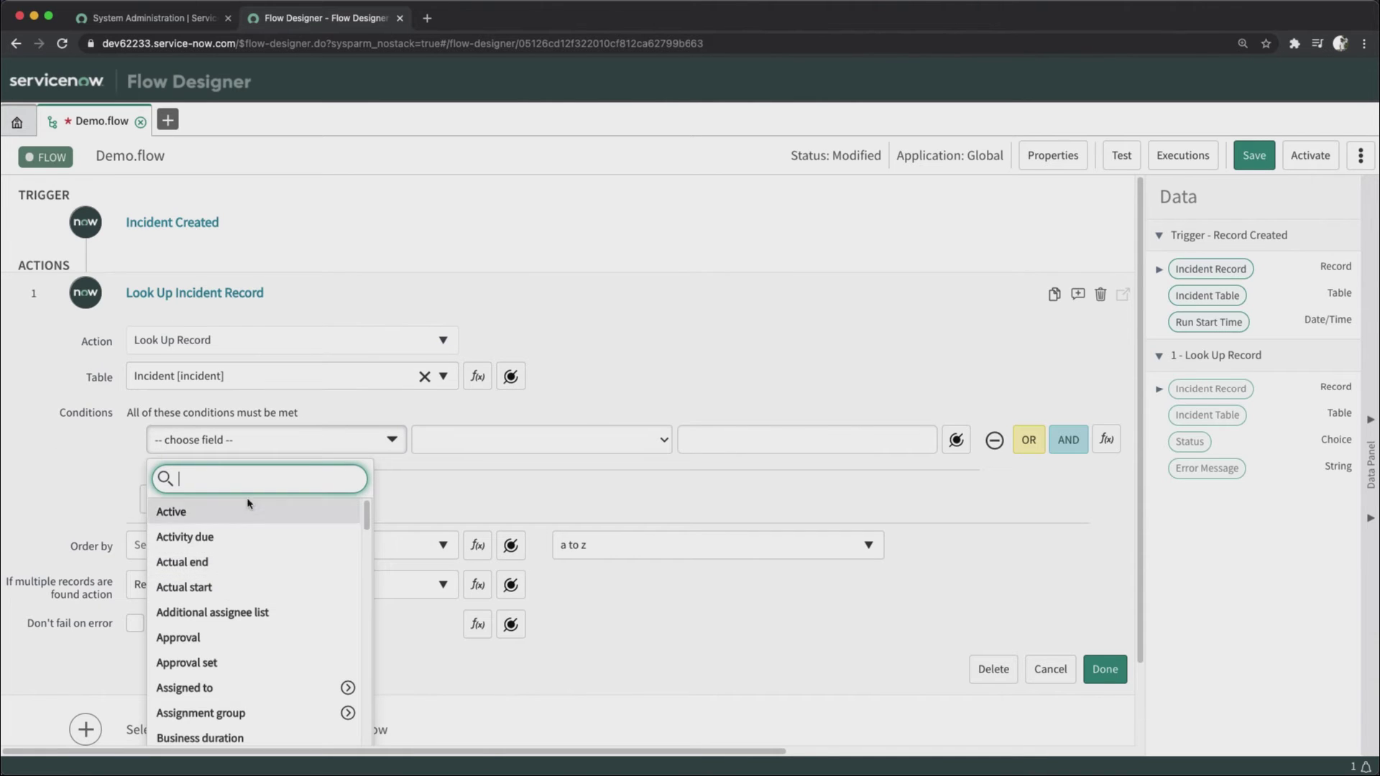
key(Tab)
scroll(86, 482, down, 1)
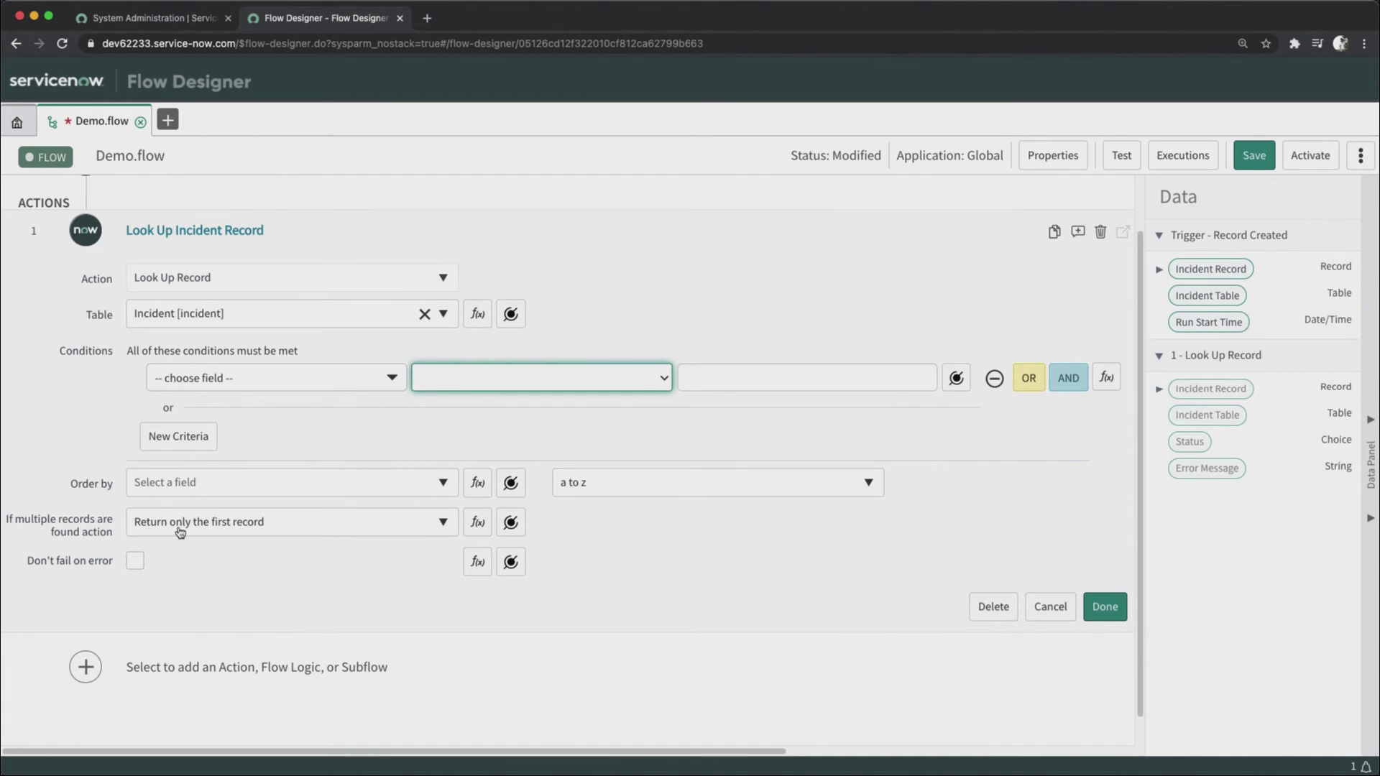
click(181, 522)
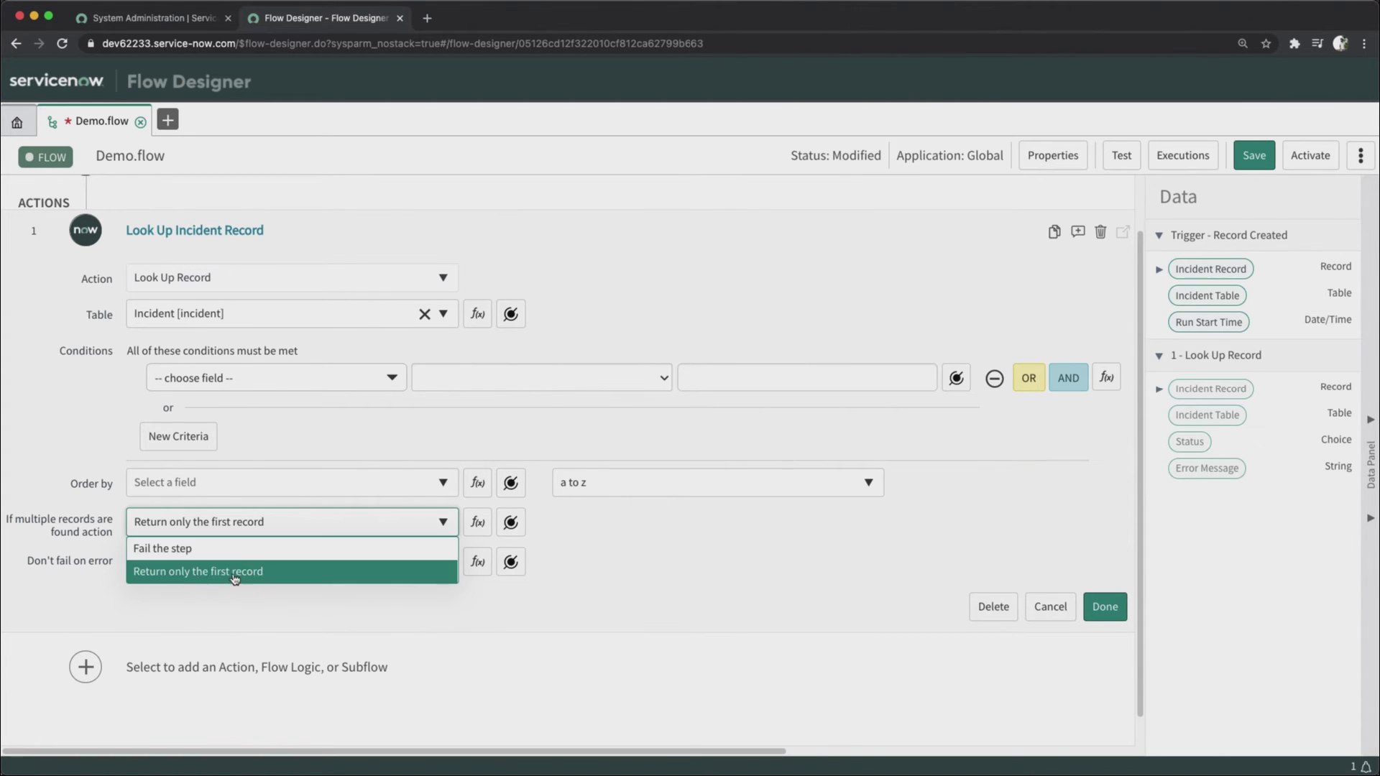
click(198, 603)
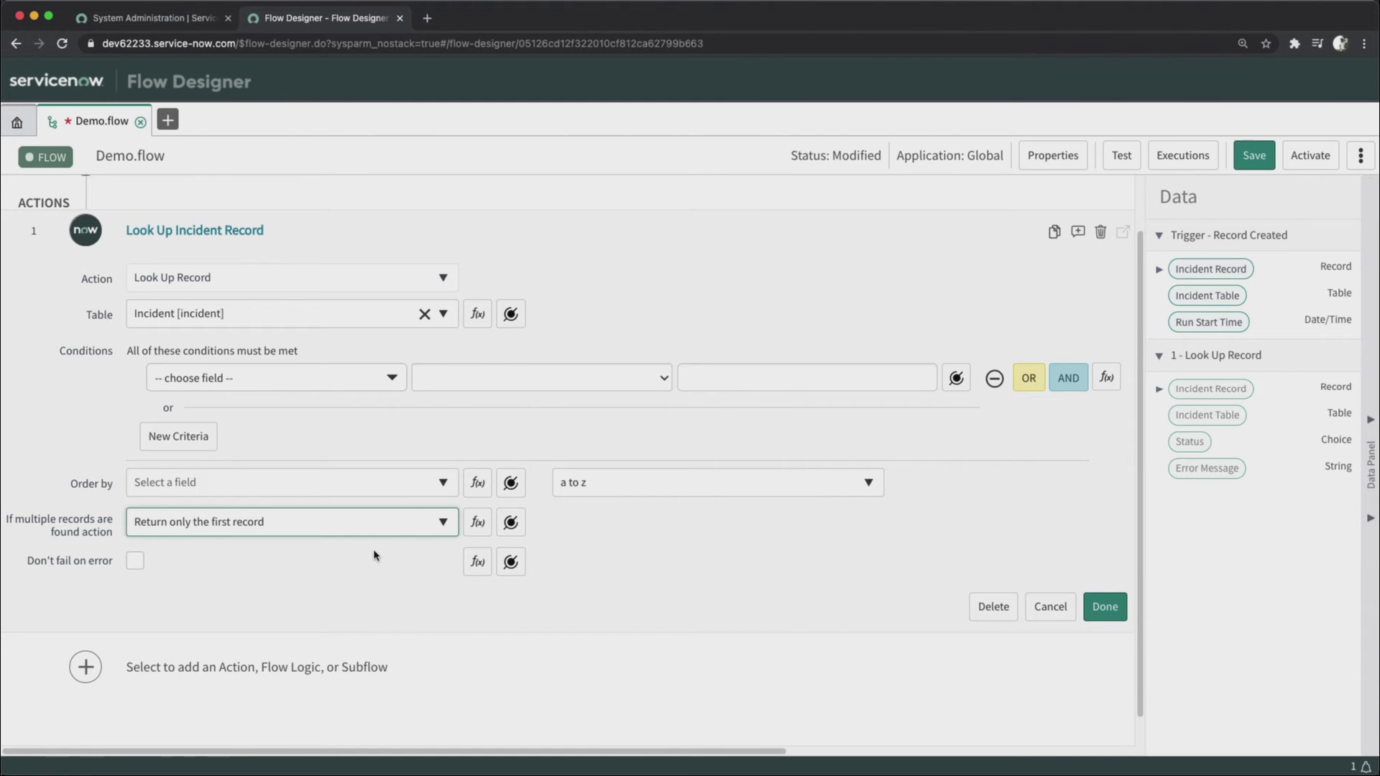
scroll(244, 503, down, 1)
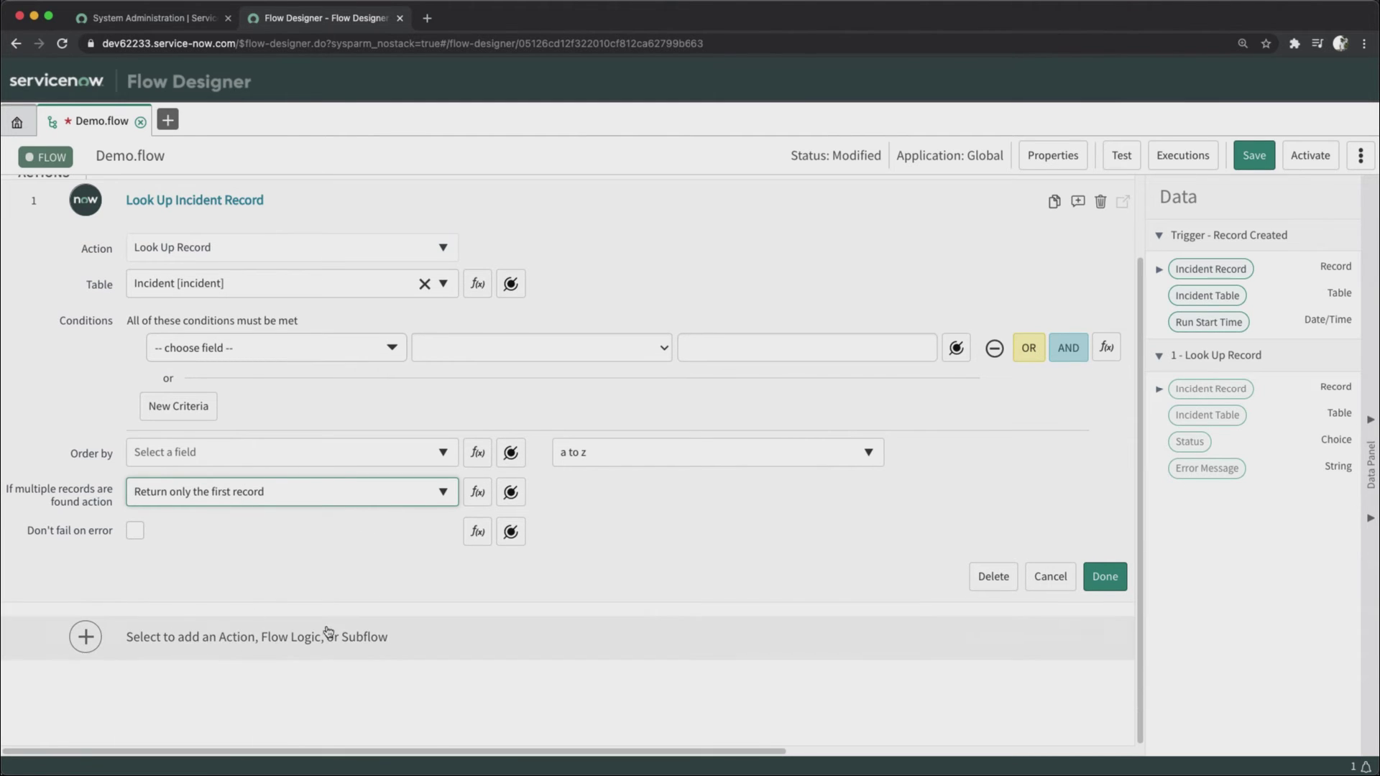
scroll(615, 350, up, 3)
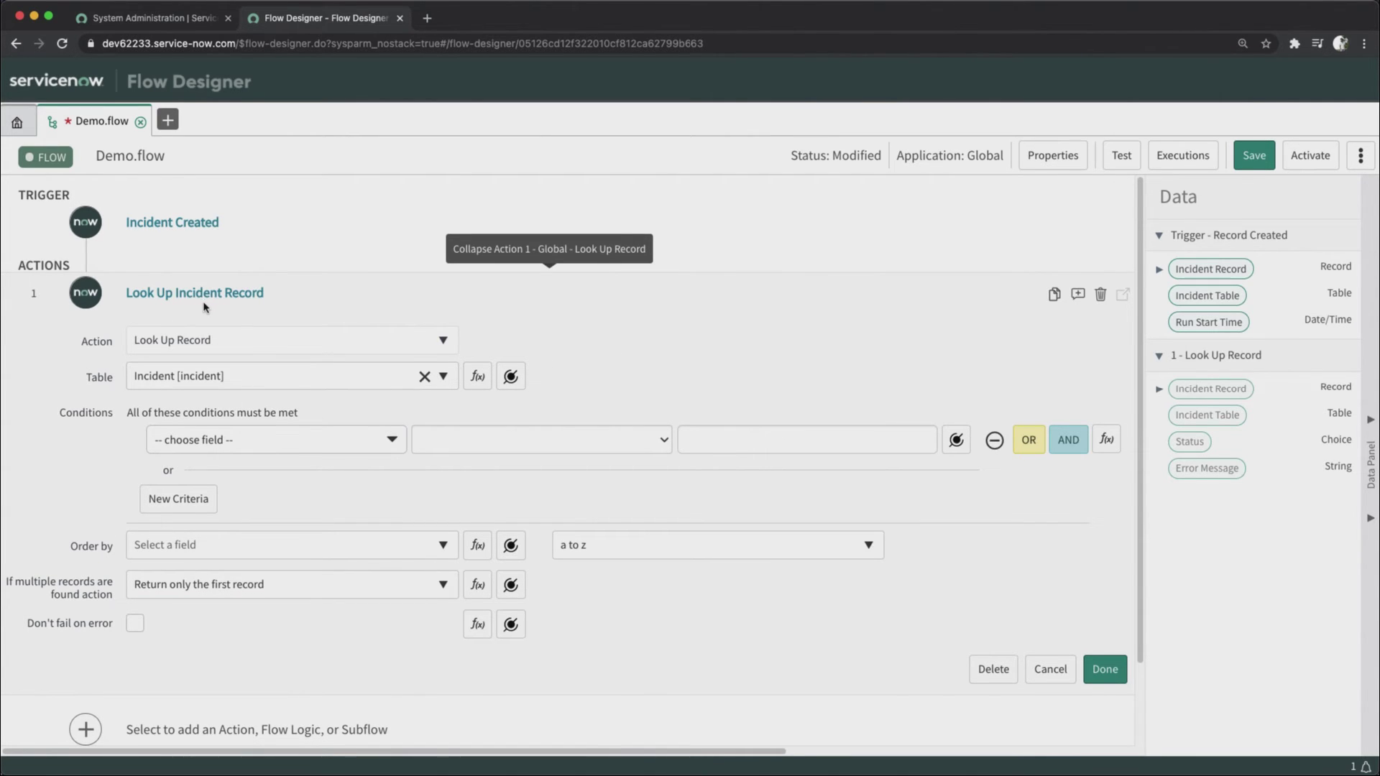
- Change the first step's action to Add Worknote Link to Context
click(168, 296)
click(168, 297)
click(192, 343)
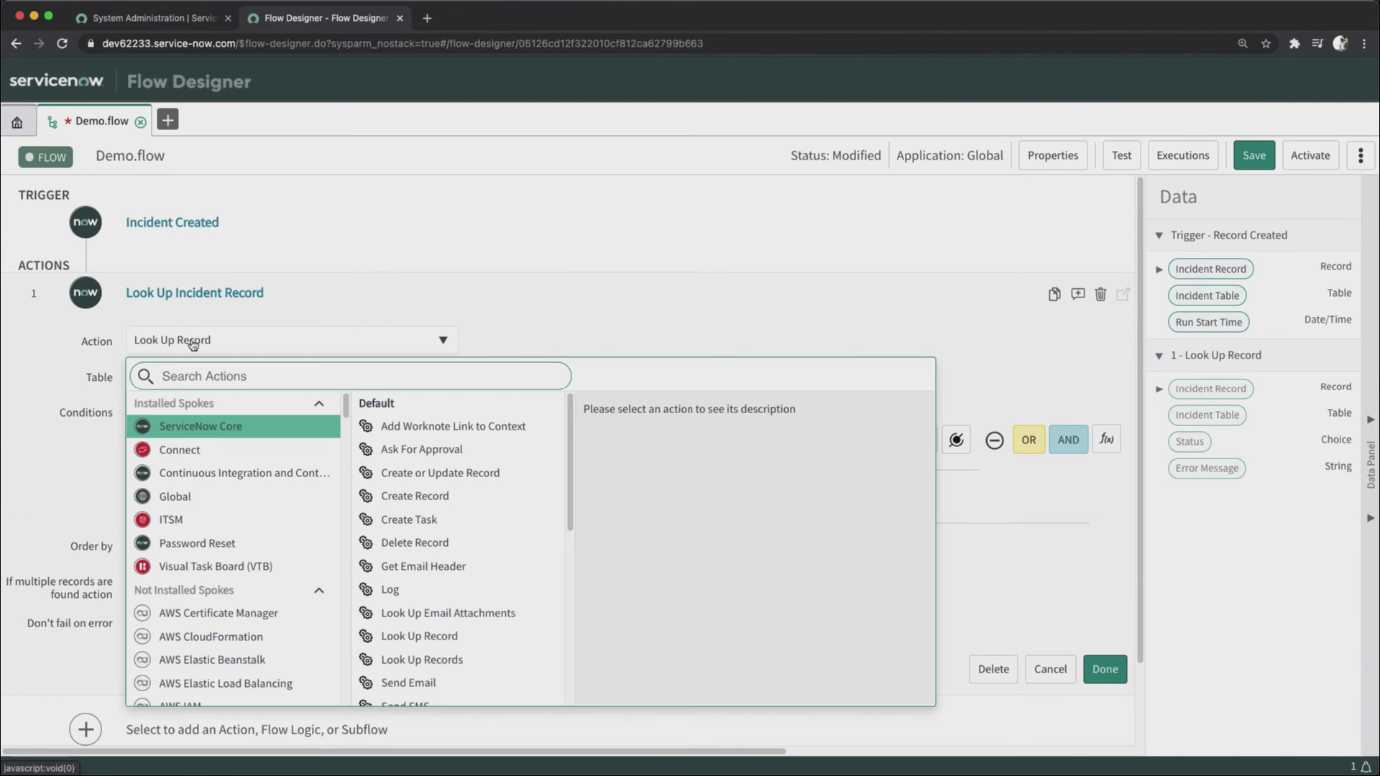
click(423, 425)
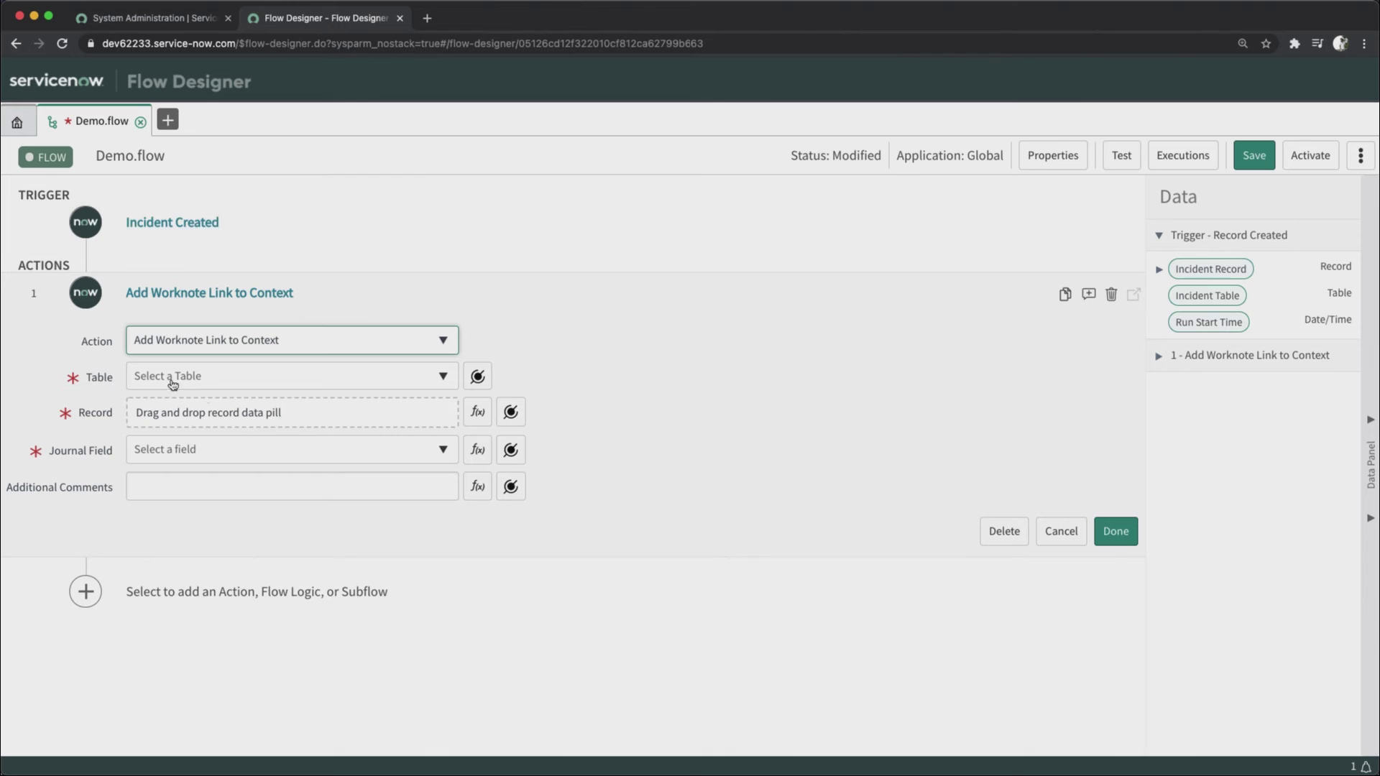
- Fill Table and Record with the Record Created trigger's Incident Table and Incident Record pills
click(477, 376)
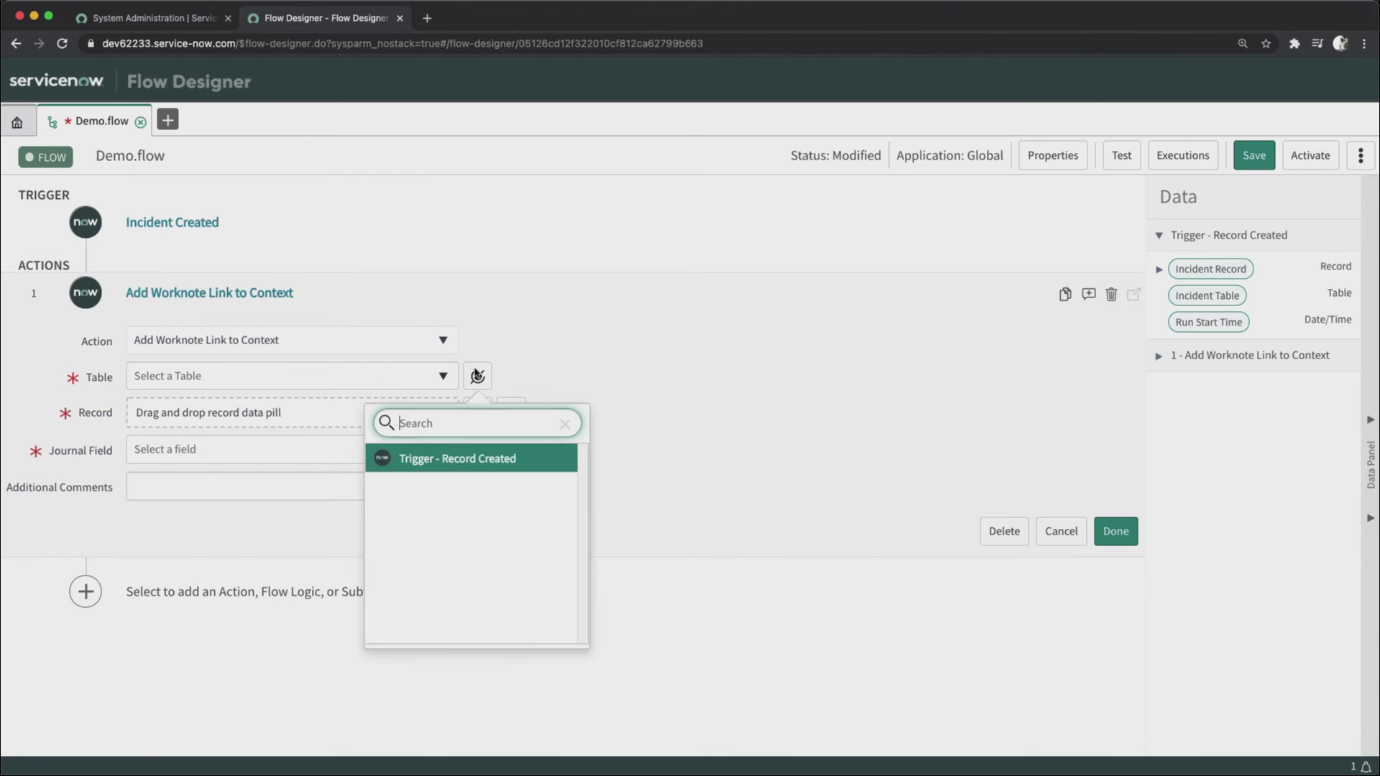
click(491, 460)
click(572, 487)
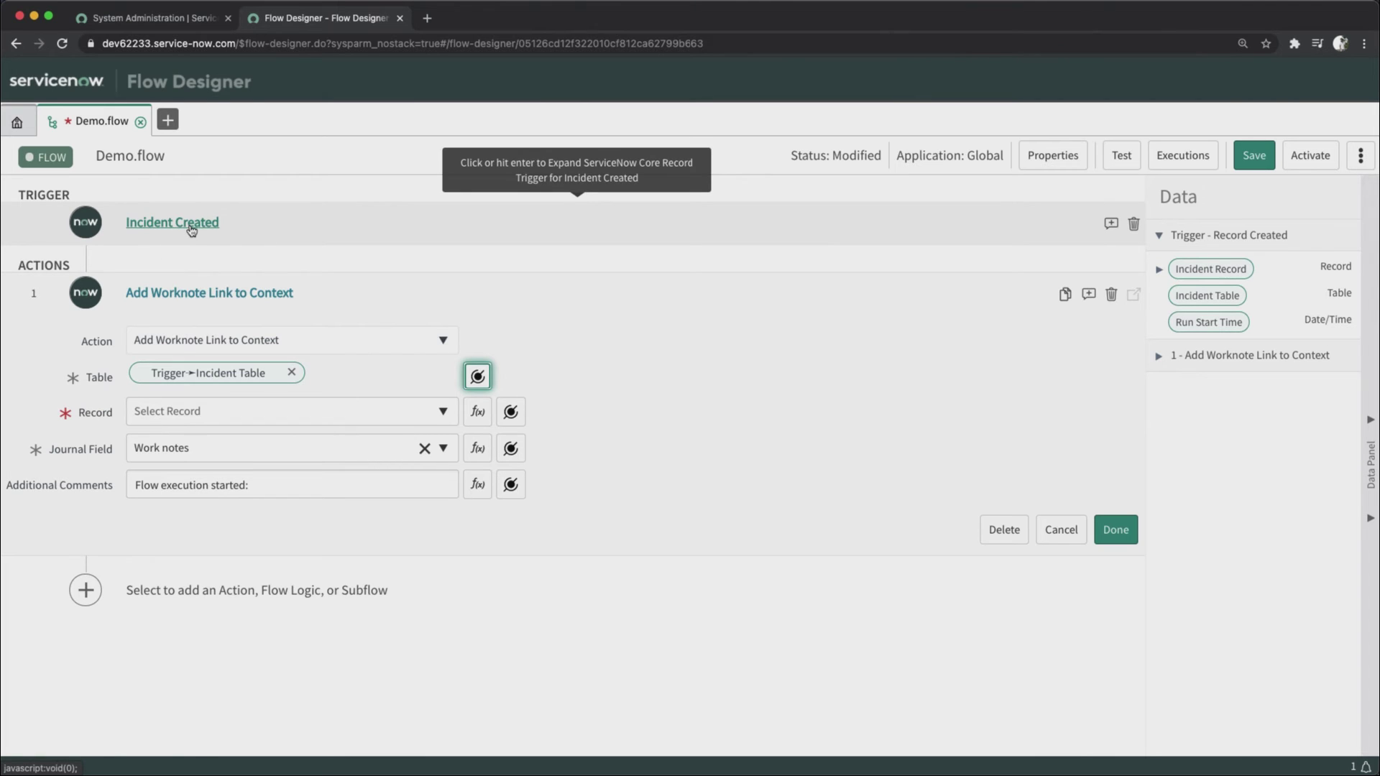
click(512, 412)
click(518, 501)
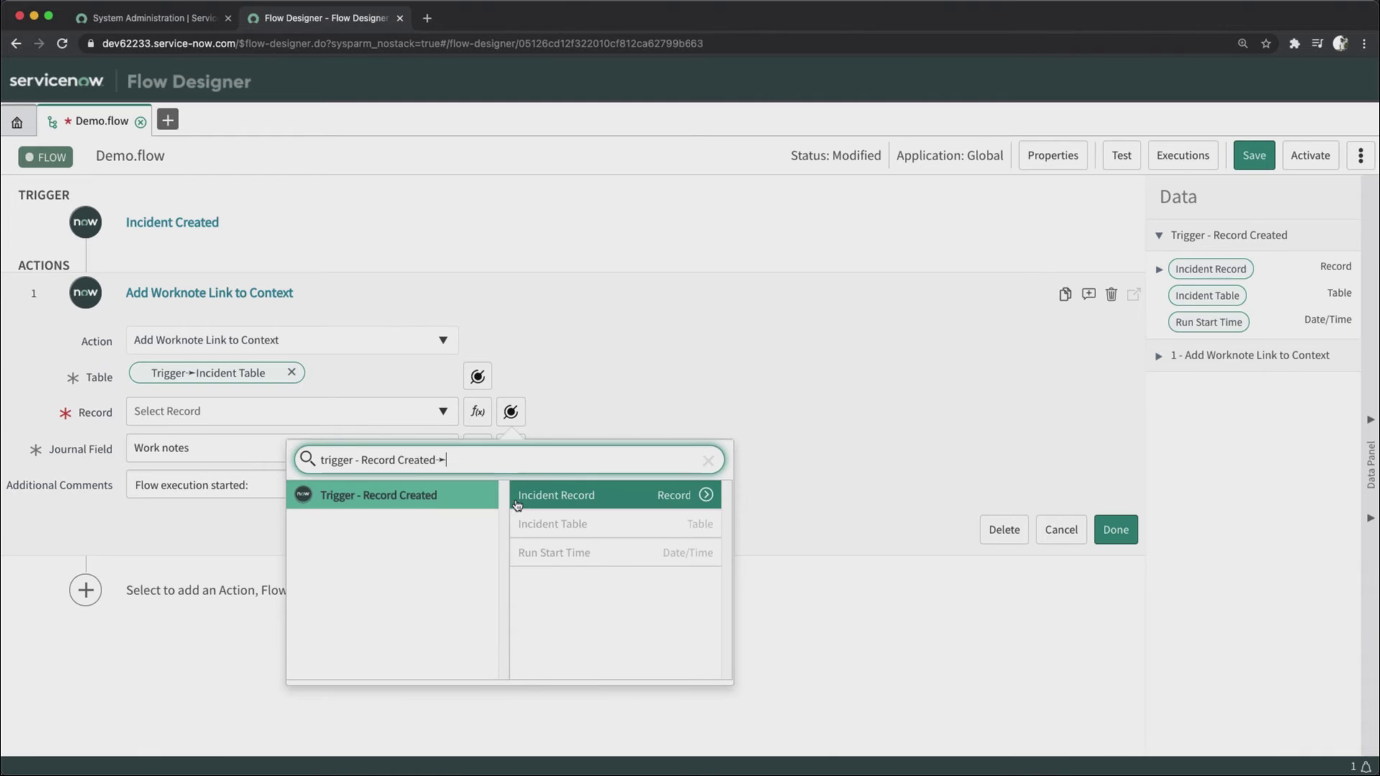
click(612, 503)
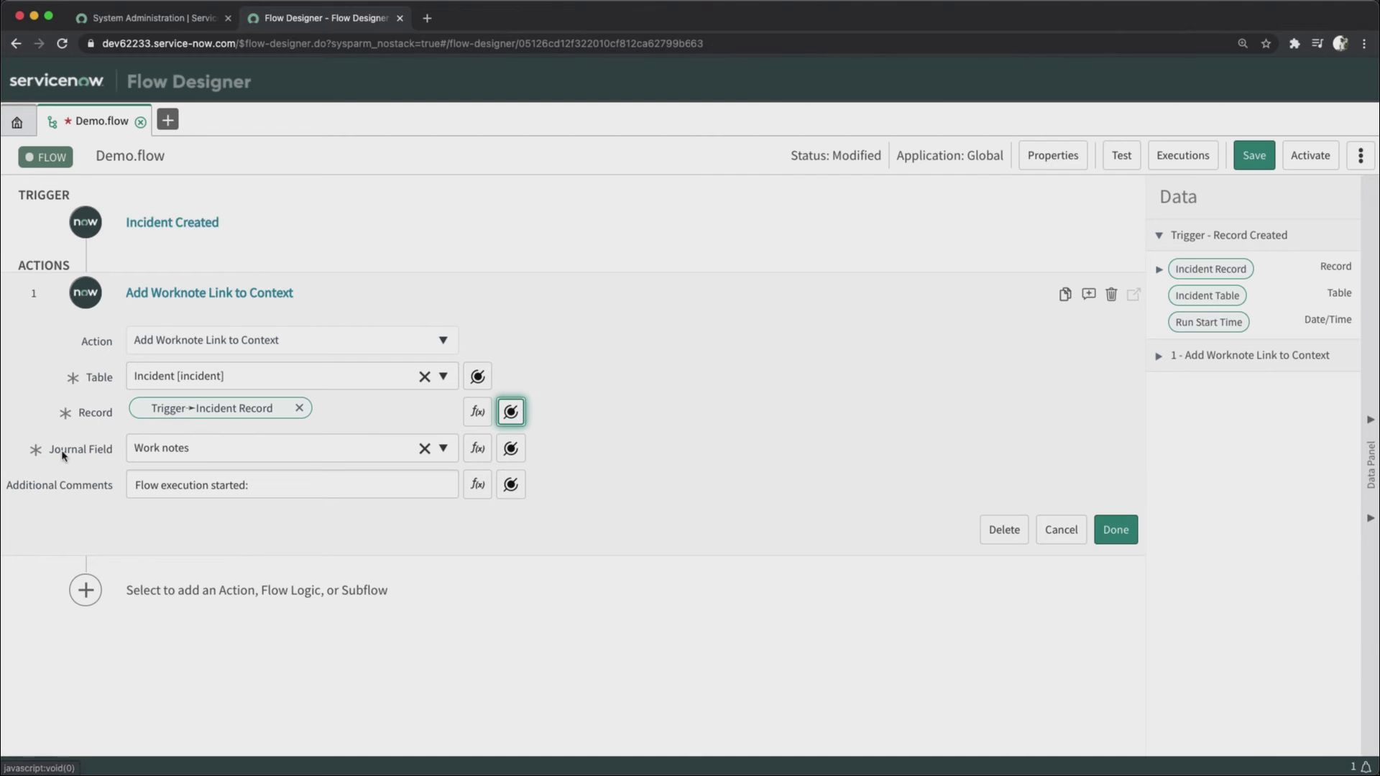
- Keep Work notes as journal field and make the comment 'Flow execution started Demo'
click(192, 447)
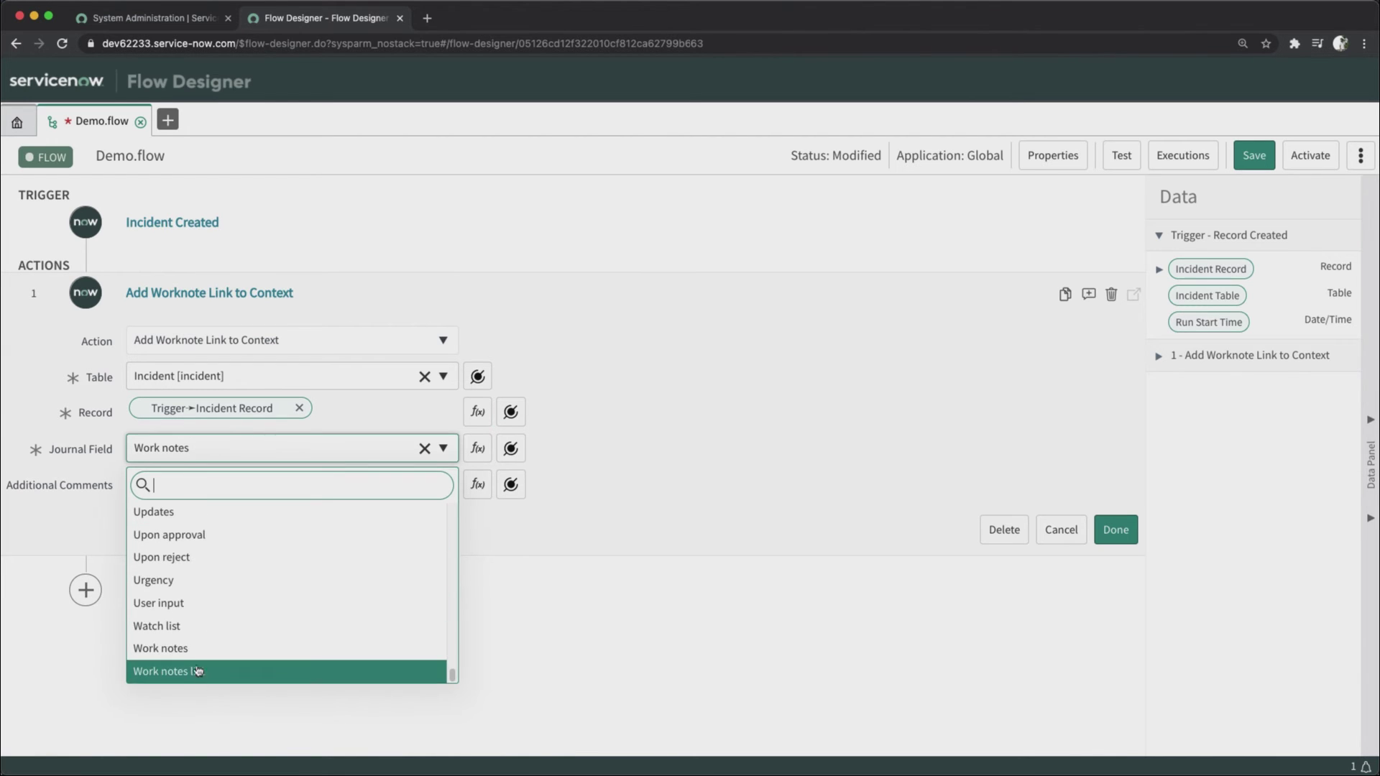
click(190, 649)
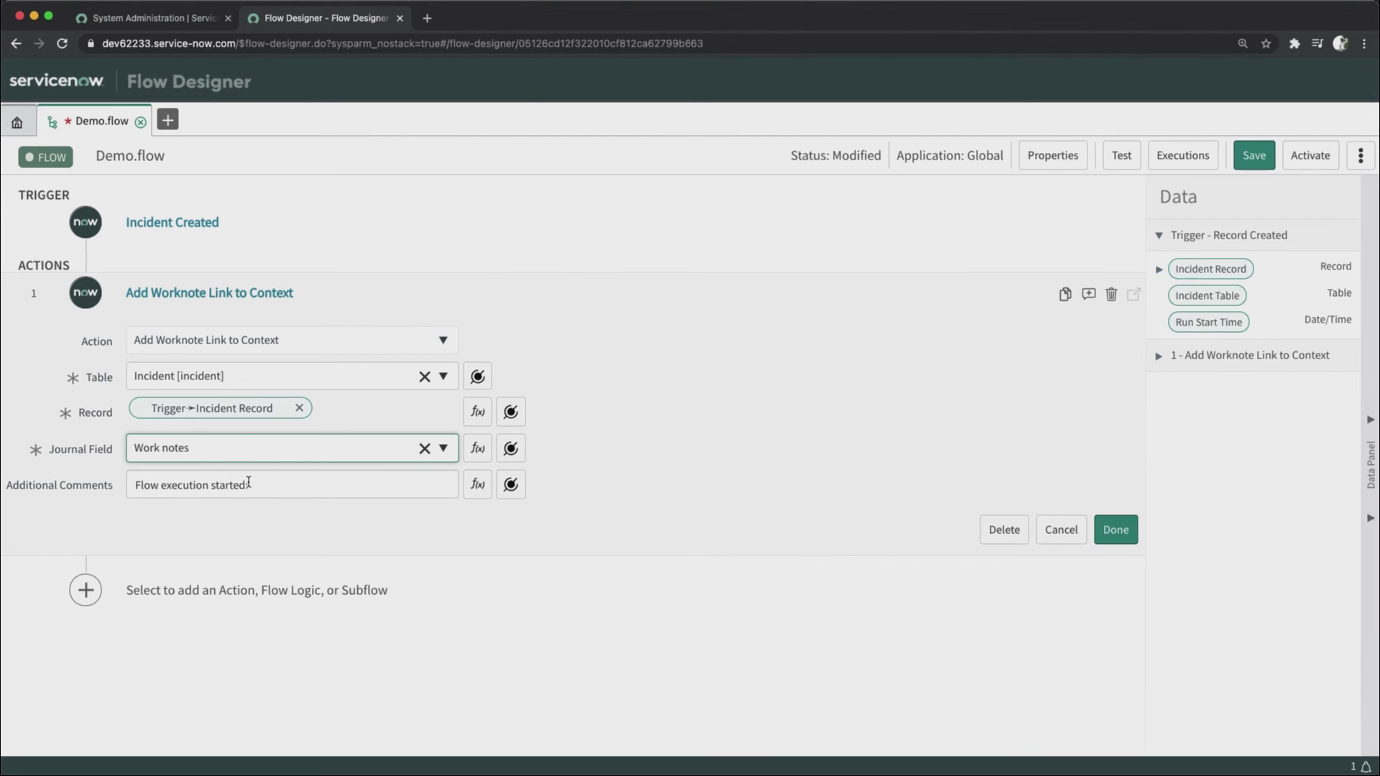
drag(257, 484, 136, 483)
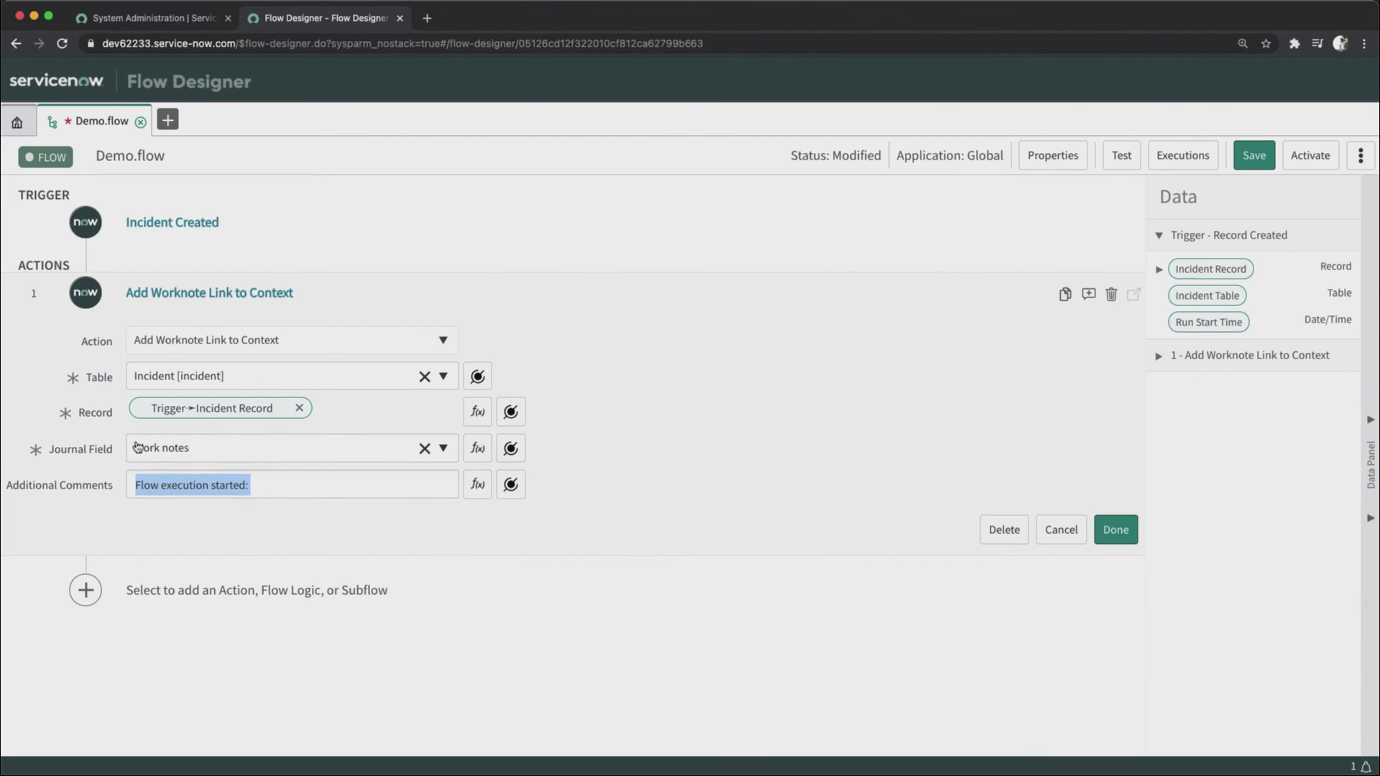
drag(274, 490, 49, 487)
click(268, 486)
text(Demo)
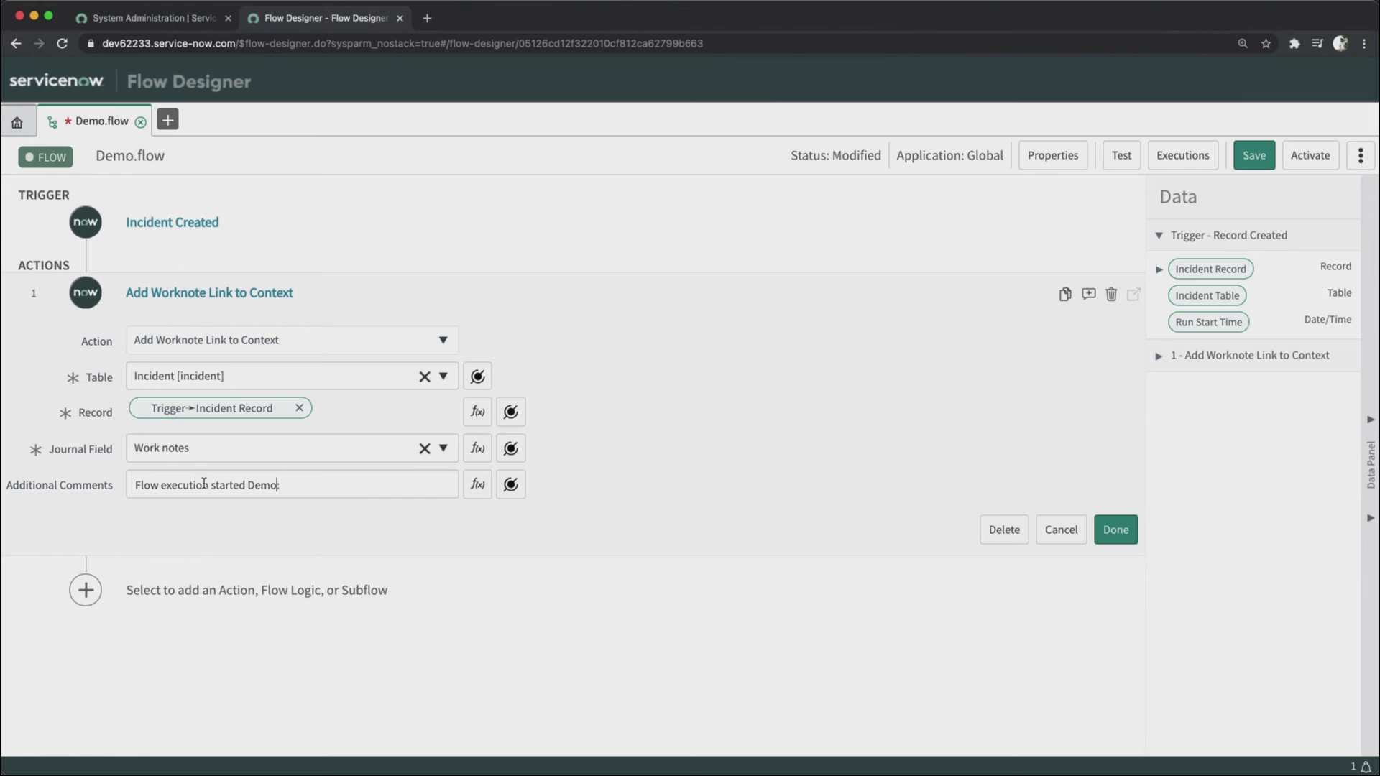
click(1114, 529)
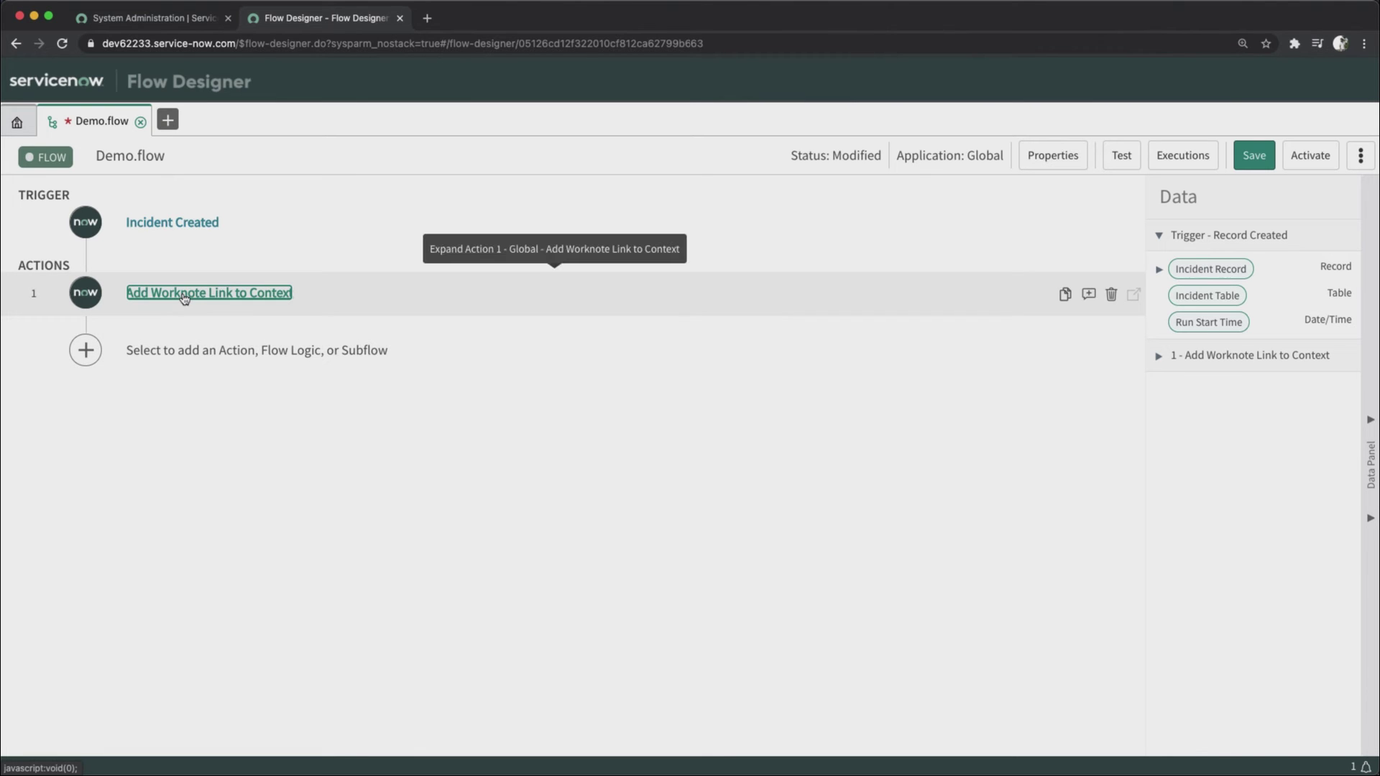
- Save and activate Demo.flow, then go to the System Administration tab
click(1253, 157)
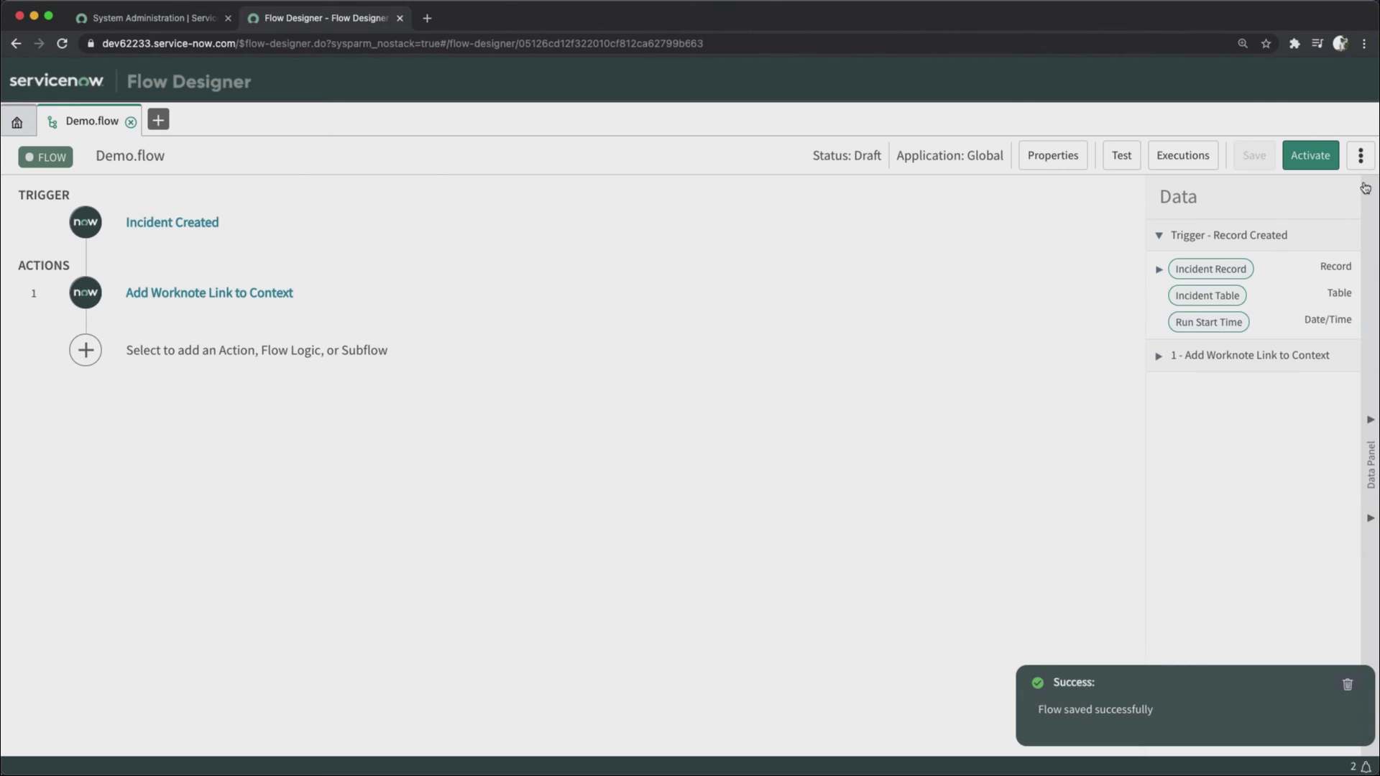
click(1310, 155)
click(712, 242)
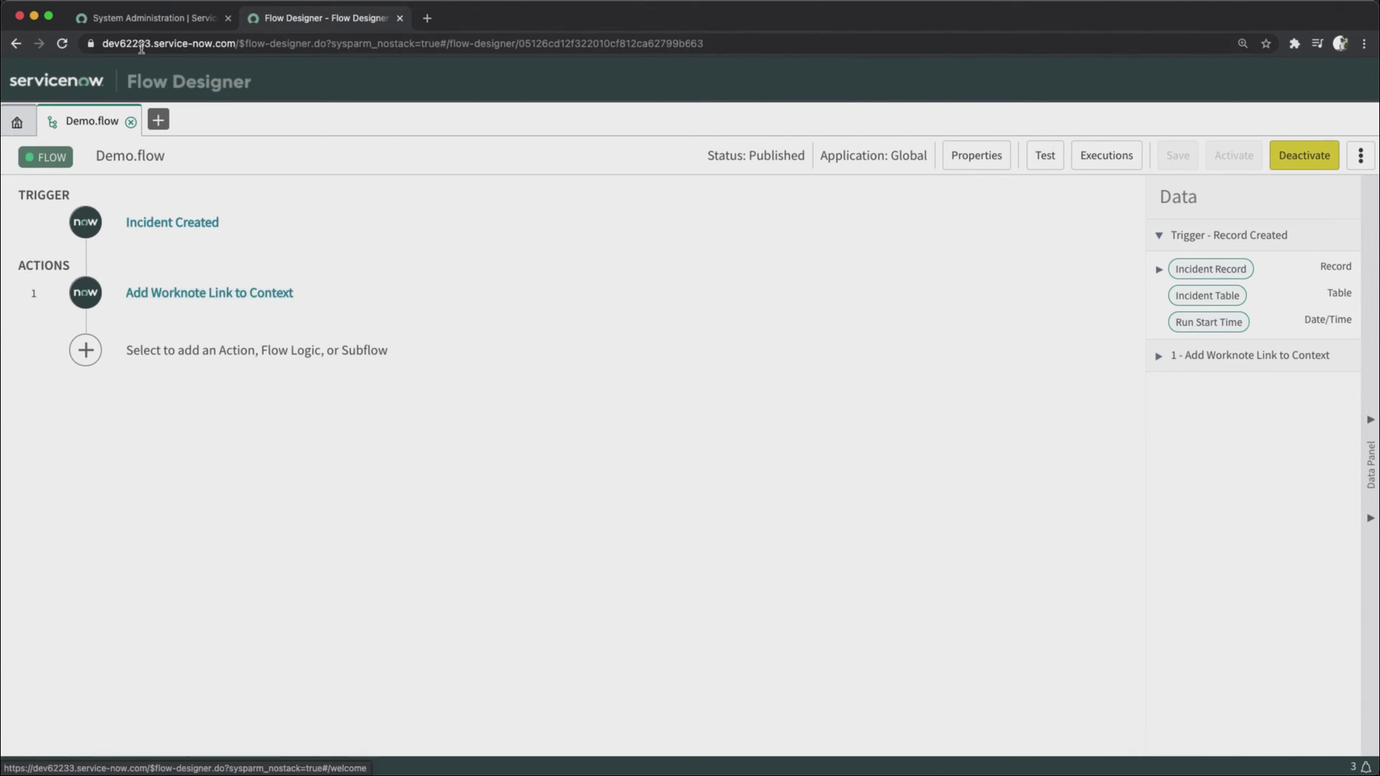
click(149, 21)
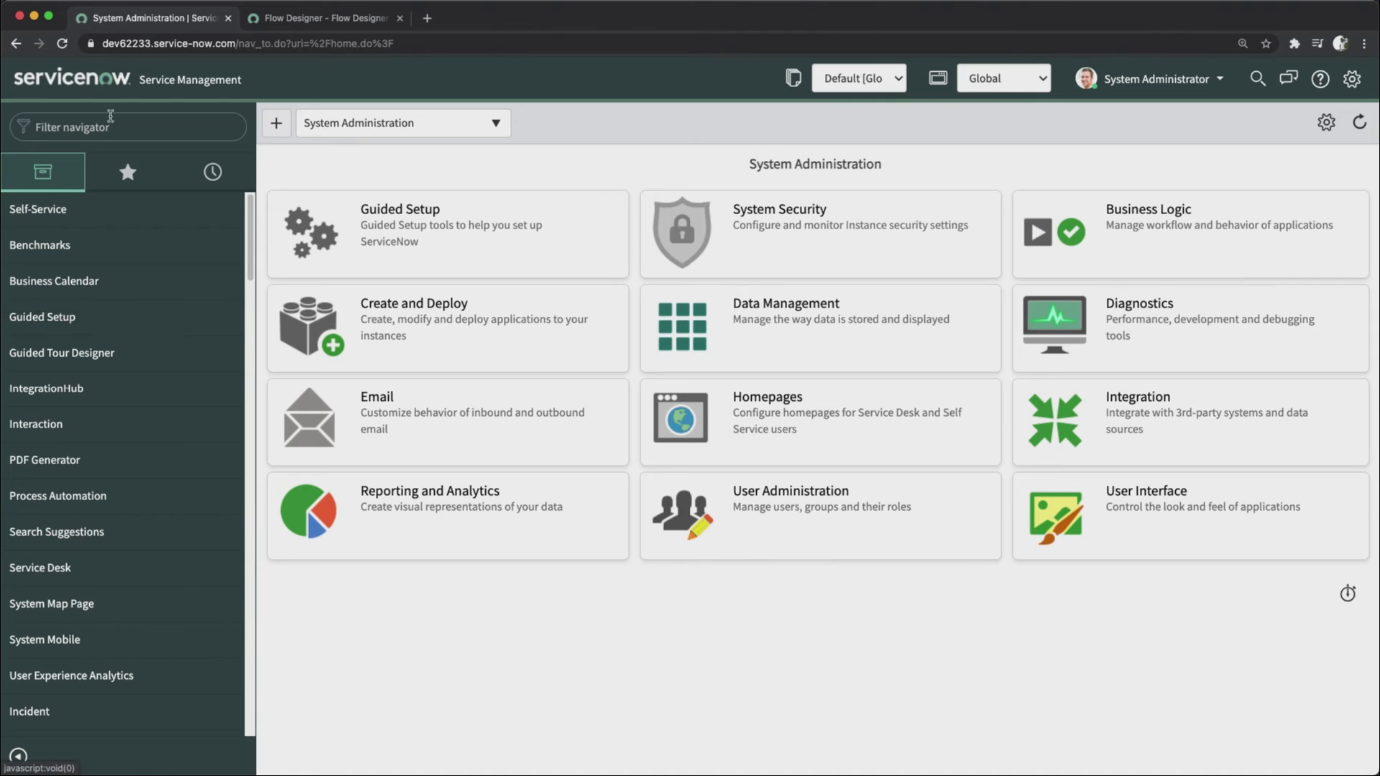
- Filter the navigator for 'incident' and start a new Incident
click(114, 127)
text(incd)
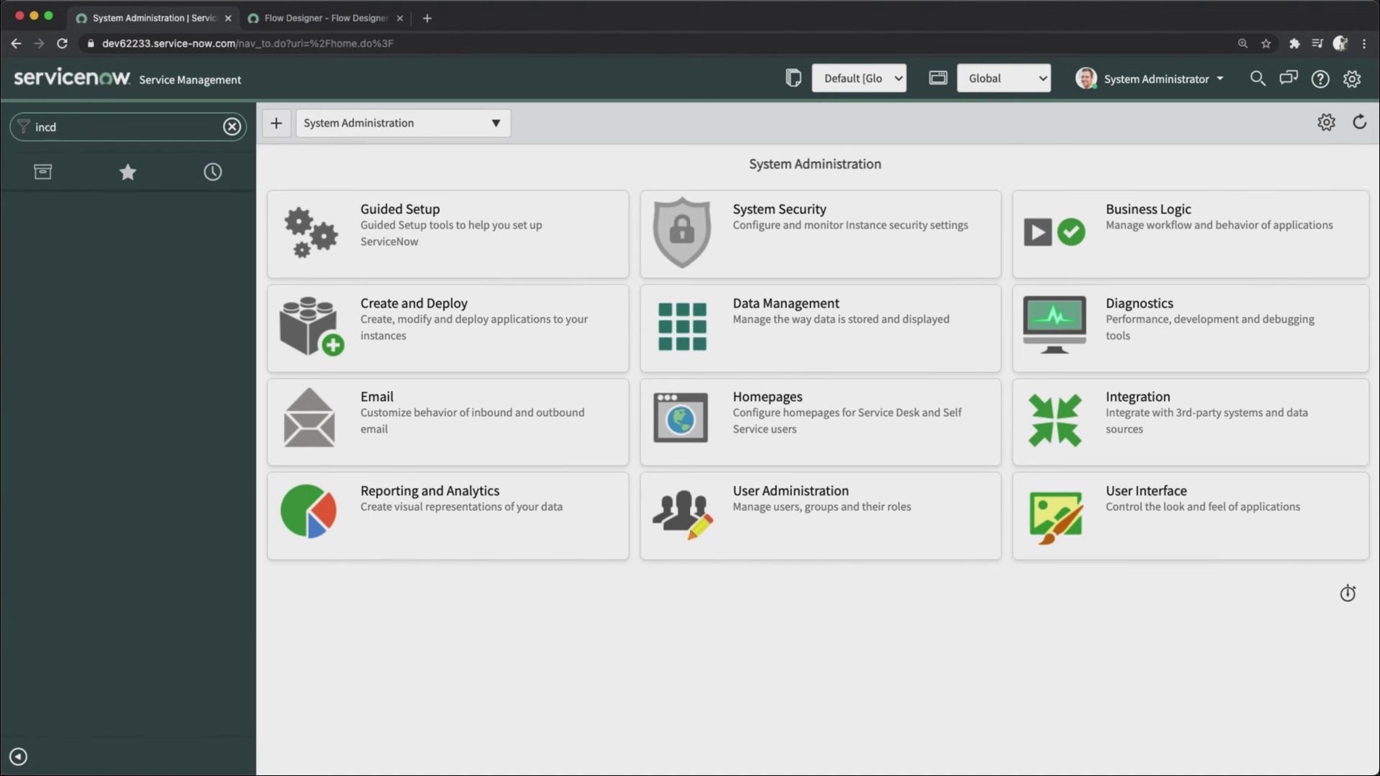
key(BackSpace)
text(ident)
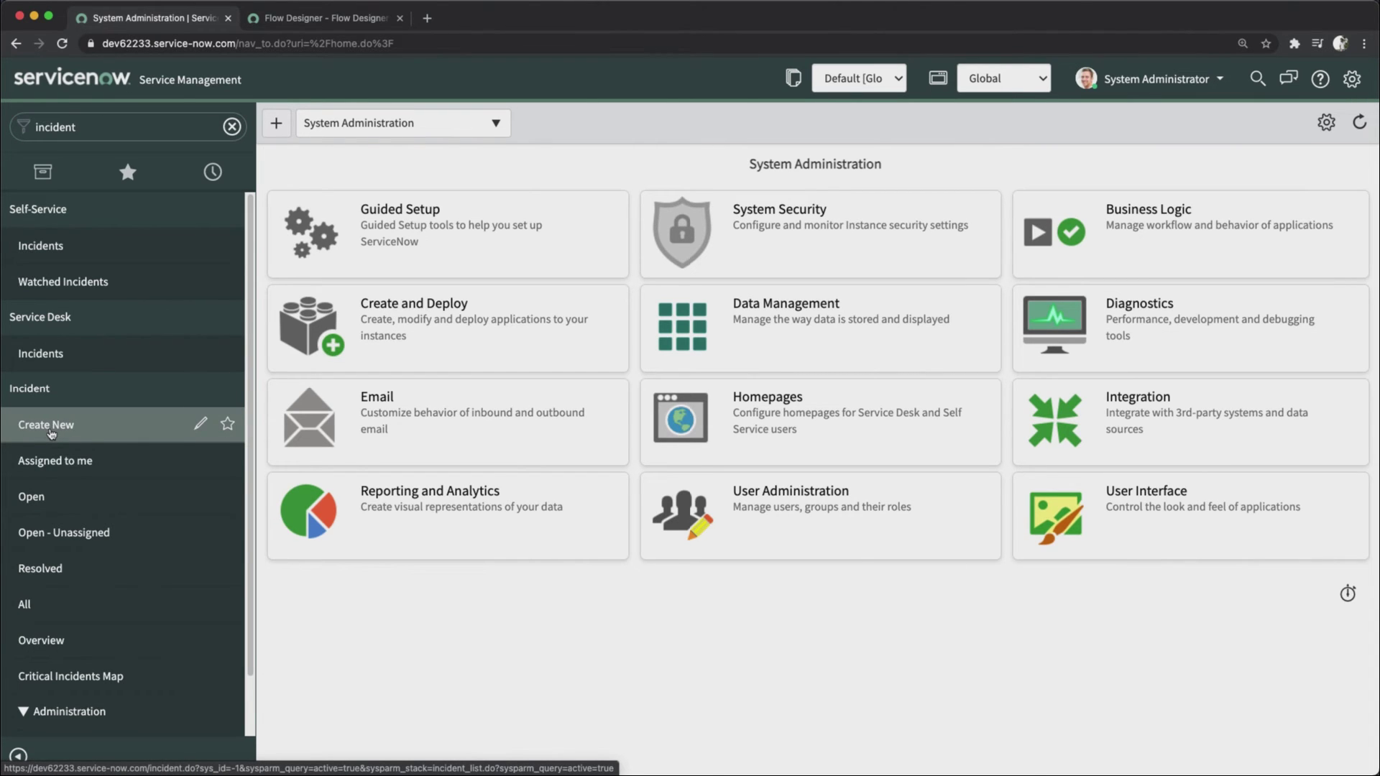
click(48, 426)
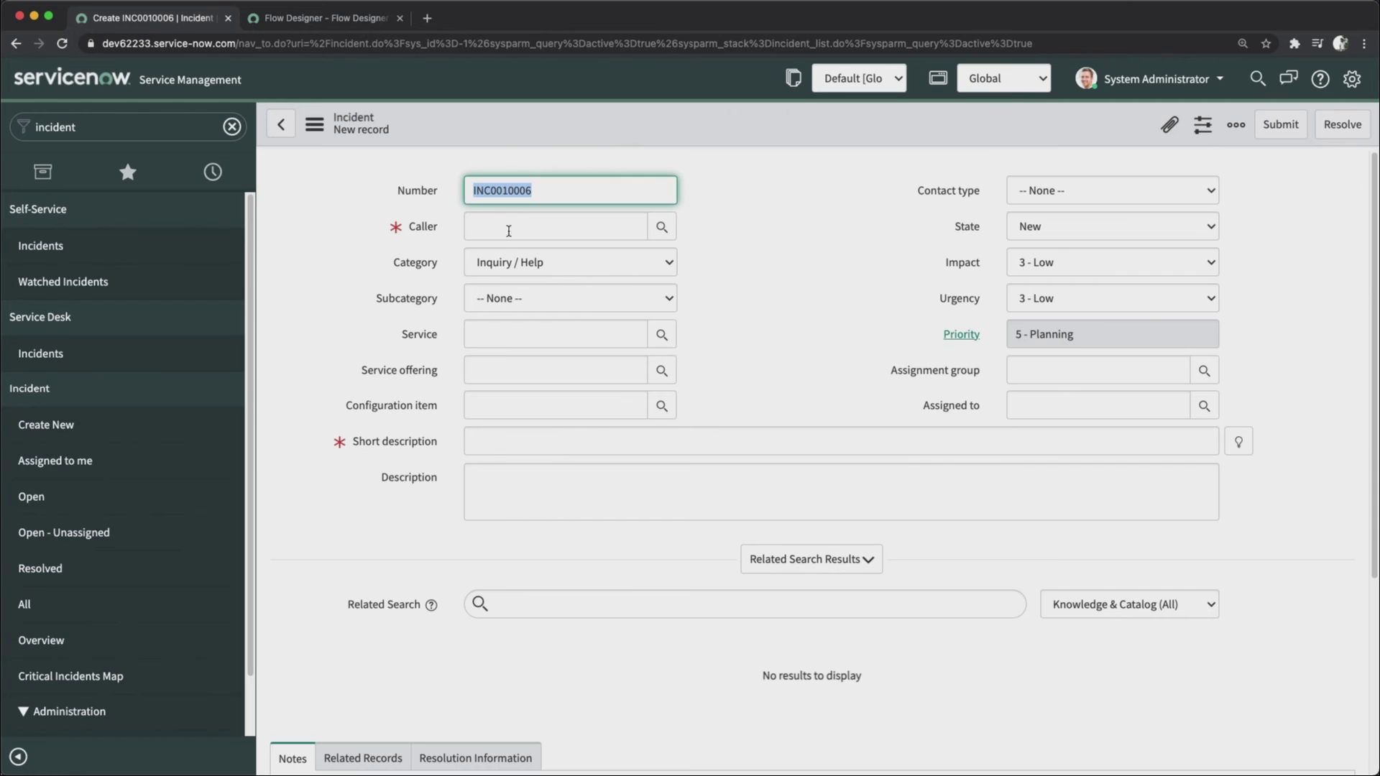
- Set a recent caller and short description 'test', then save the incident
click(515, 229)
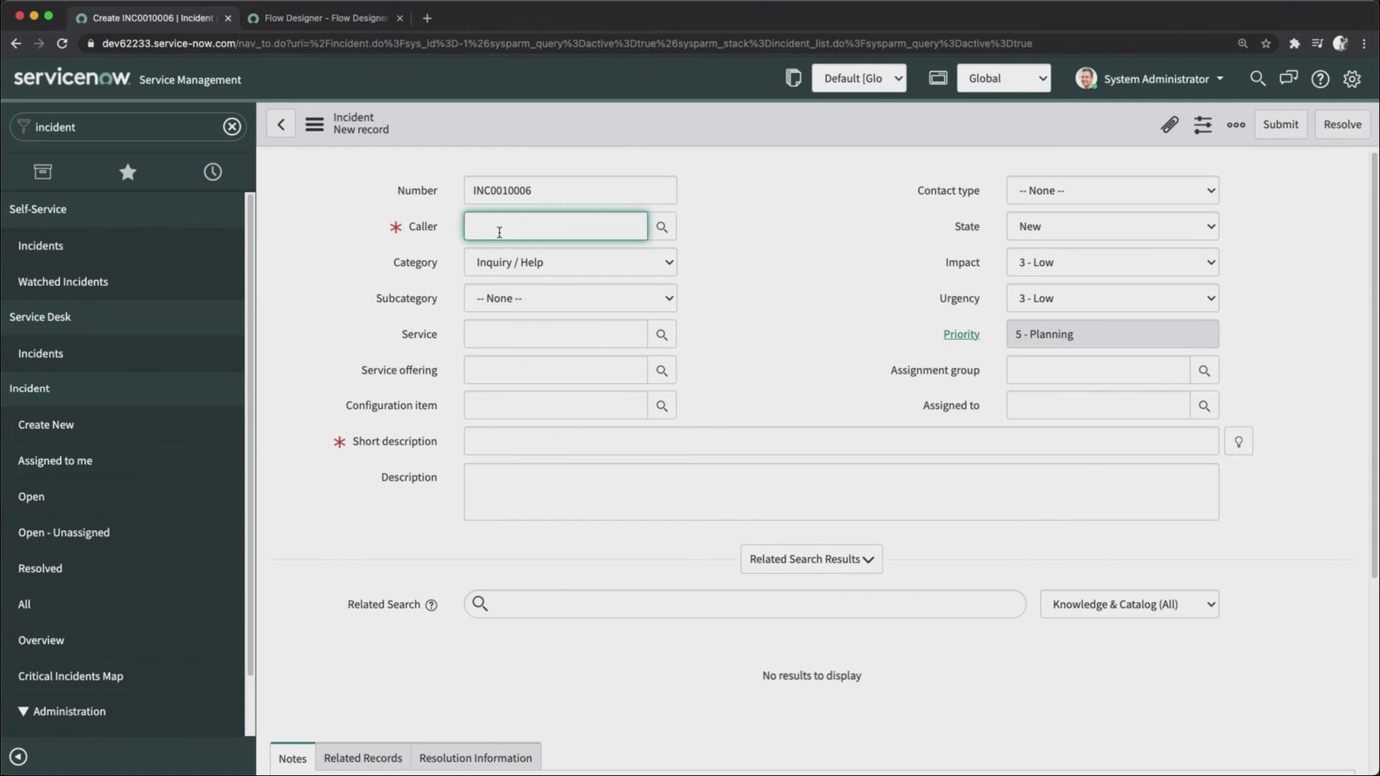
click(496, 232)
click(494, 266)
click(537, 445)
text(test)
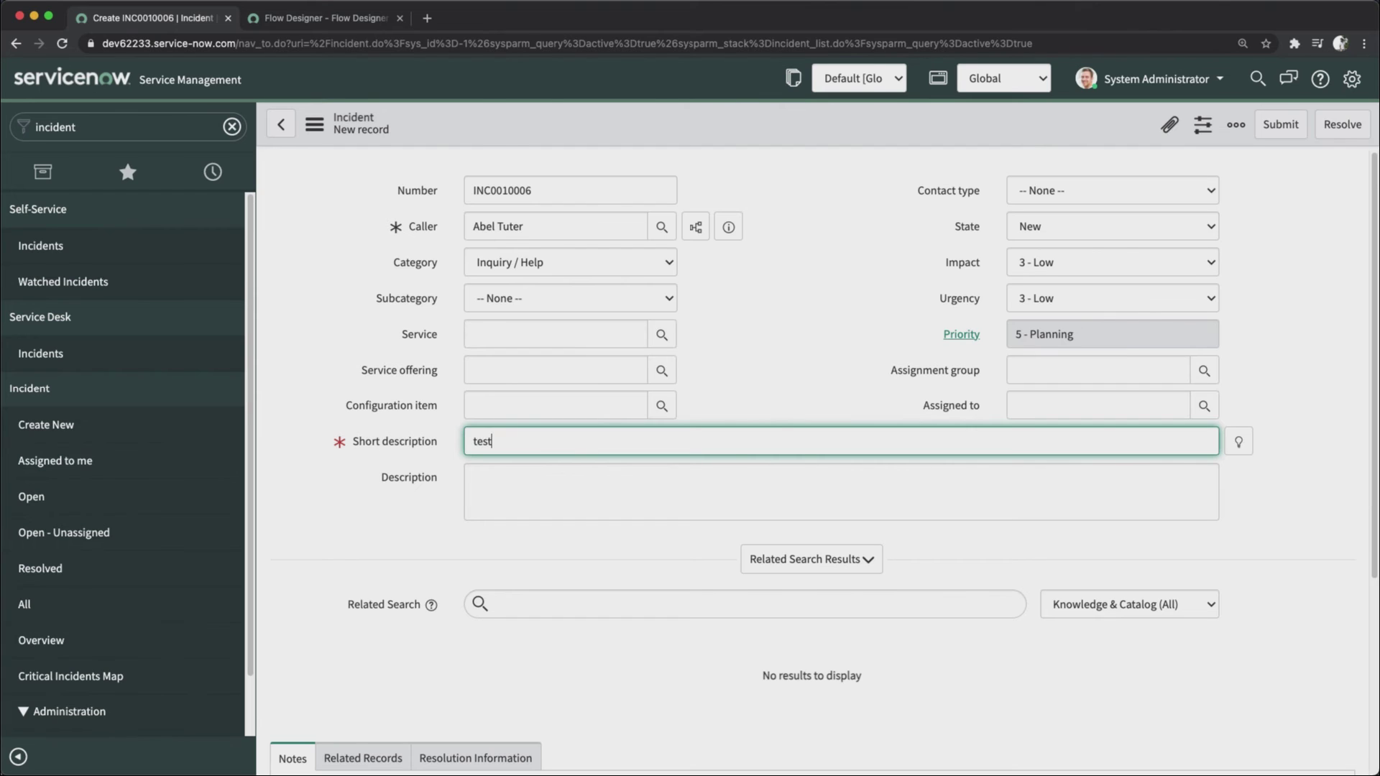
click(744, 350)
scroll(693, 431, down, 5)
scroll(693, 422, up, 5)
right_click(703, 129)
click(728, 141)
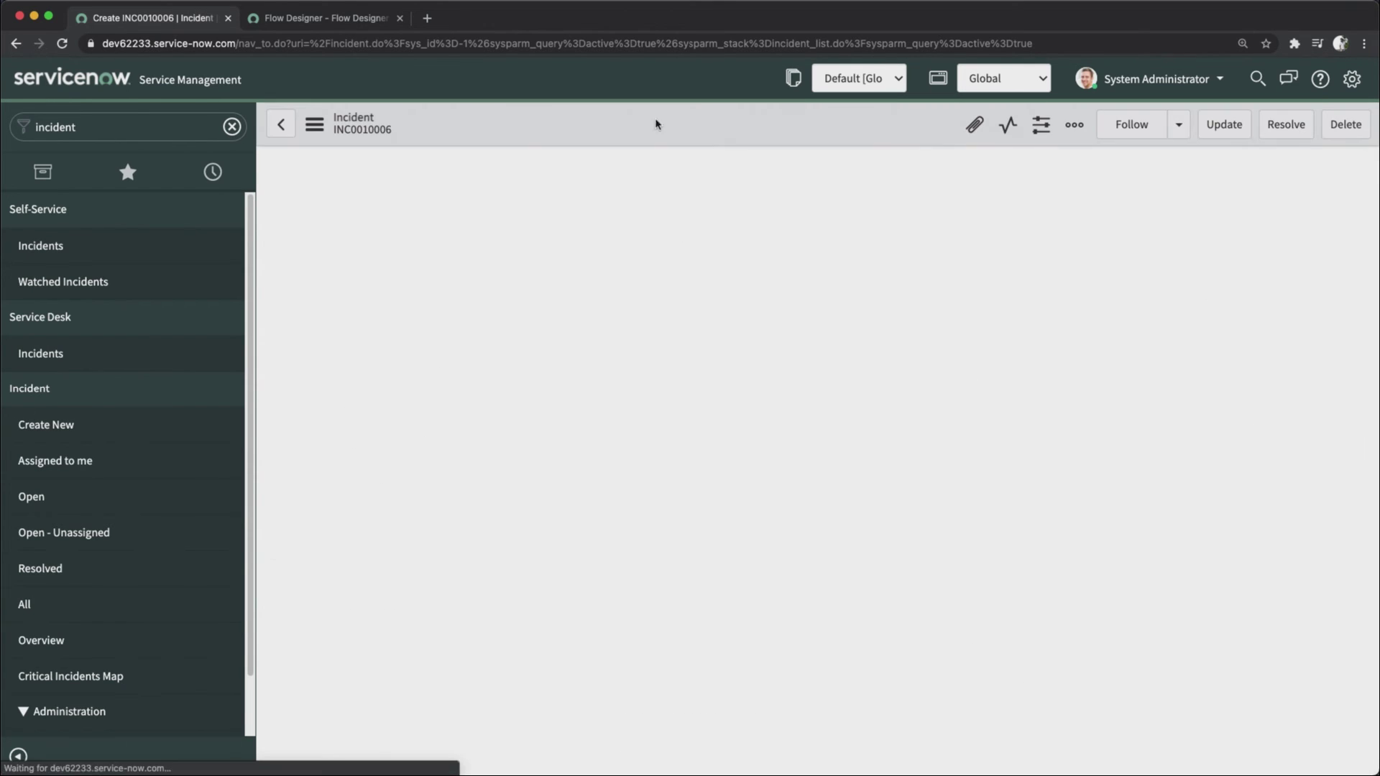
click(325, 18)
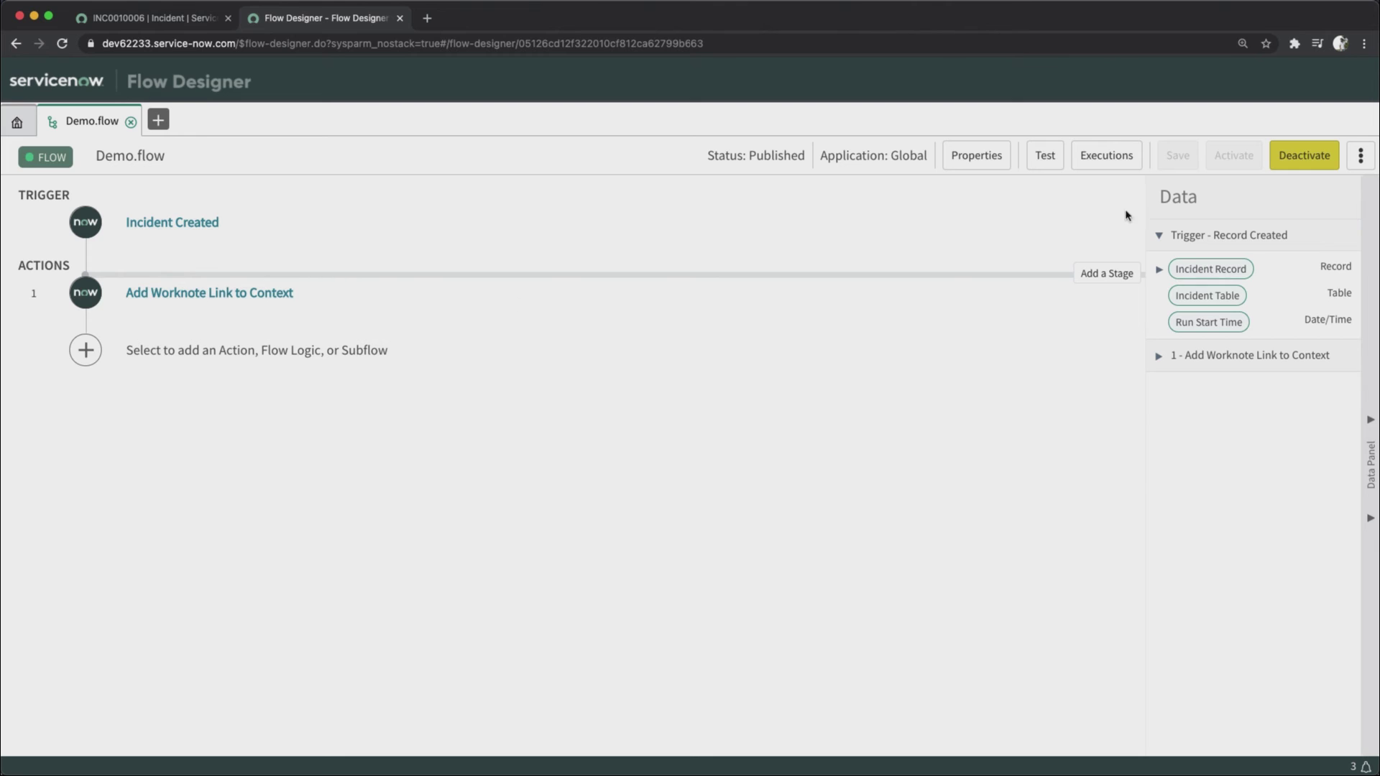
- Open the latest Demo.flow execution from Executions and show its action details
click(1094, 157)
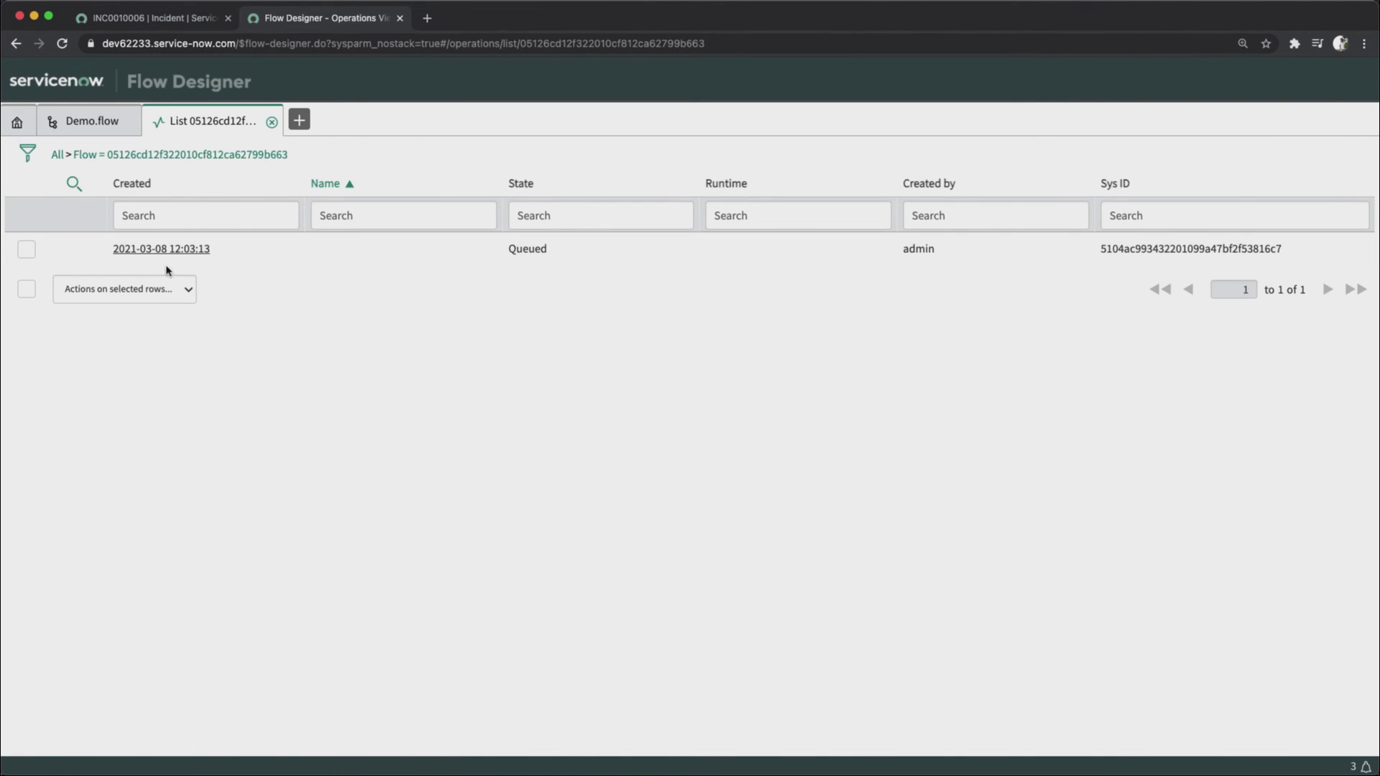
click(131, 249)
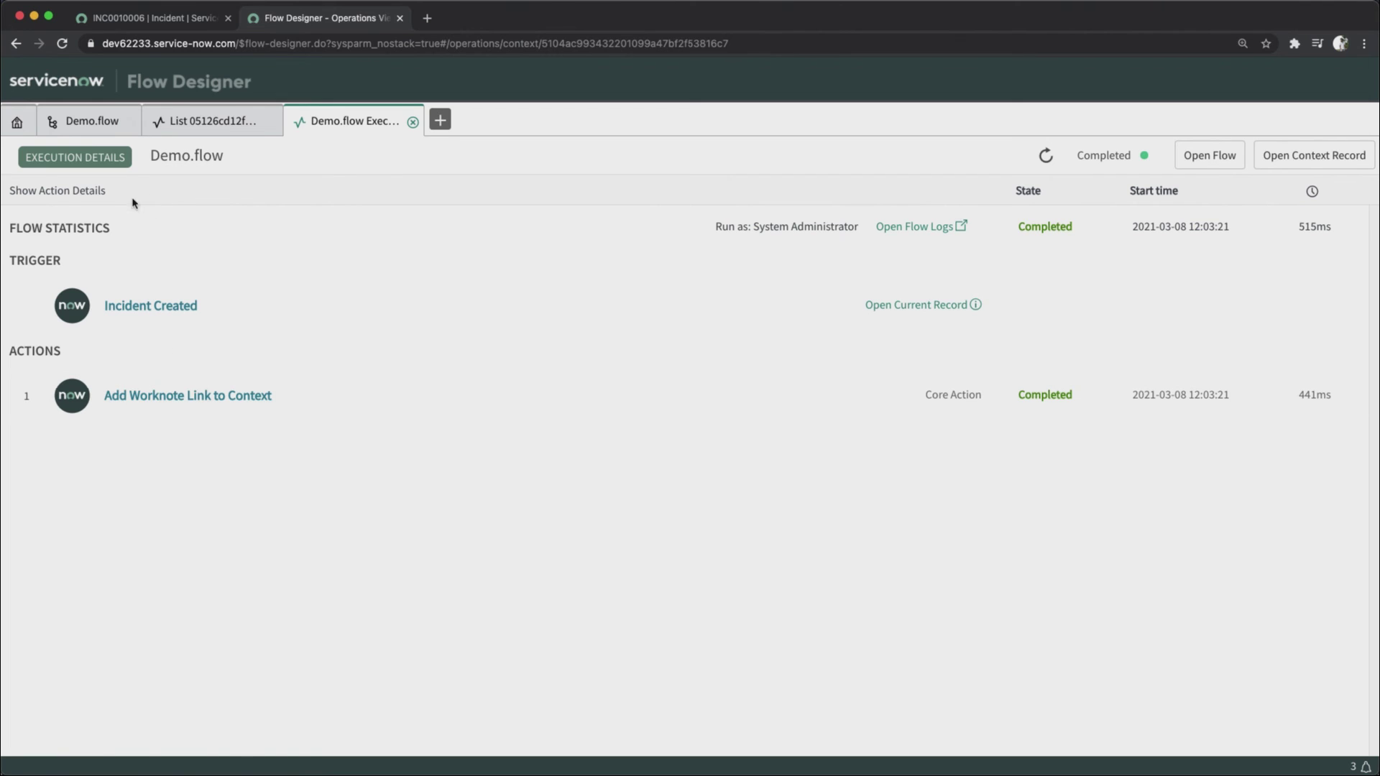
click(168, 400)
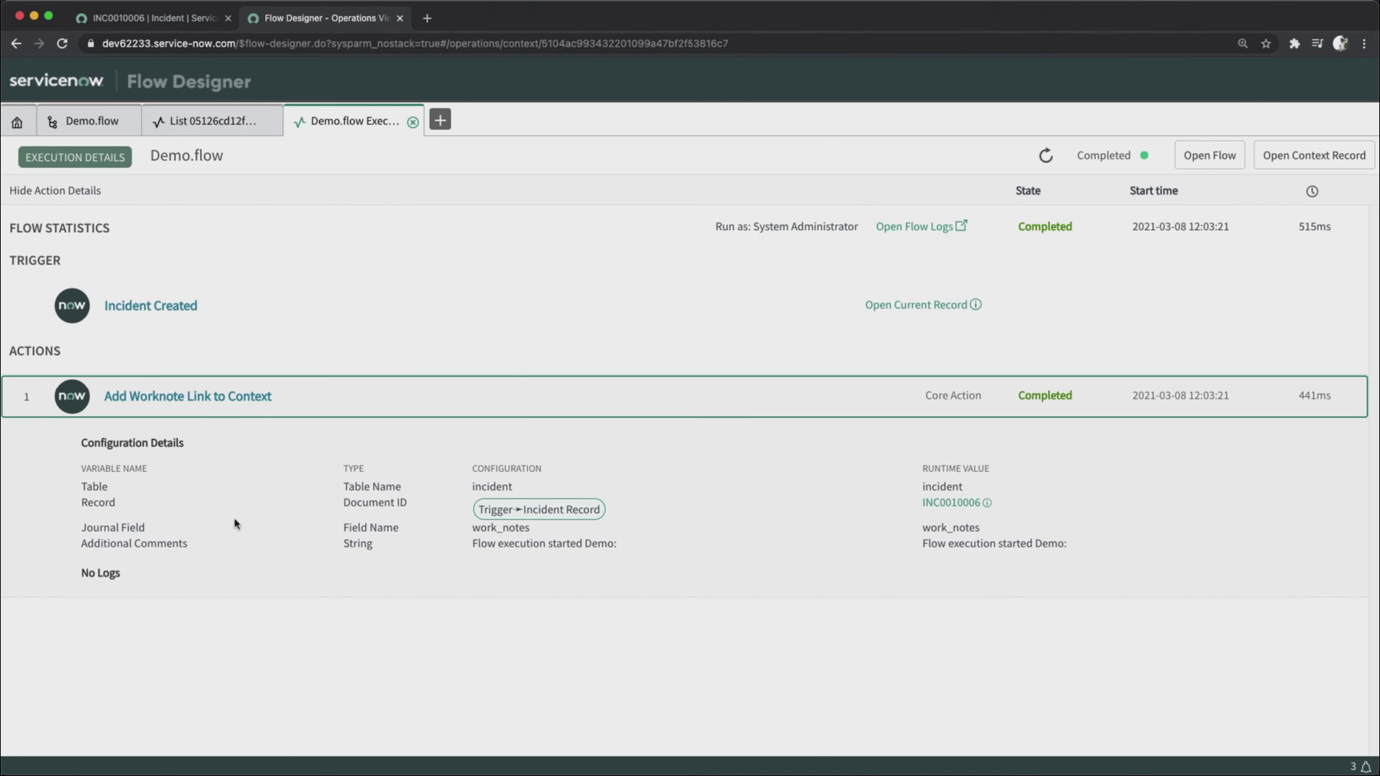
- Reload the test incident form and scroll down to the Activities work notes
click(174, 22)
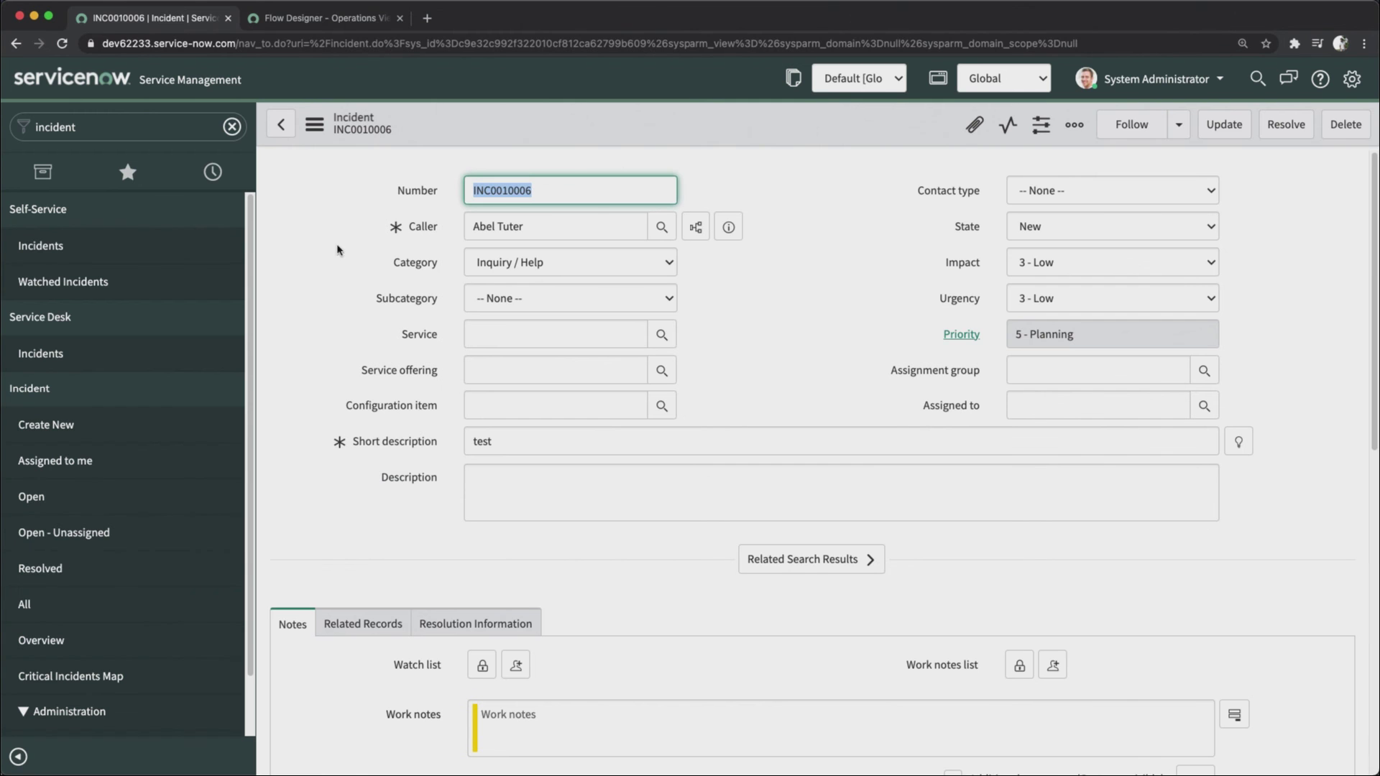
right_click(643, 122)
click(728, 632)
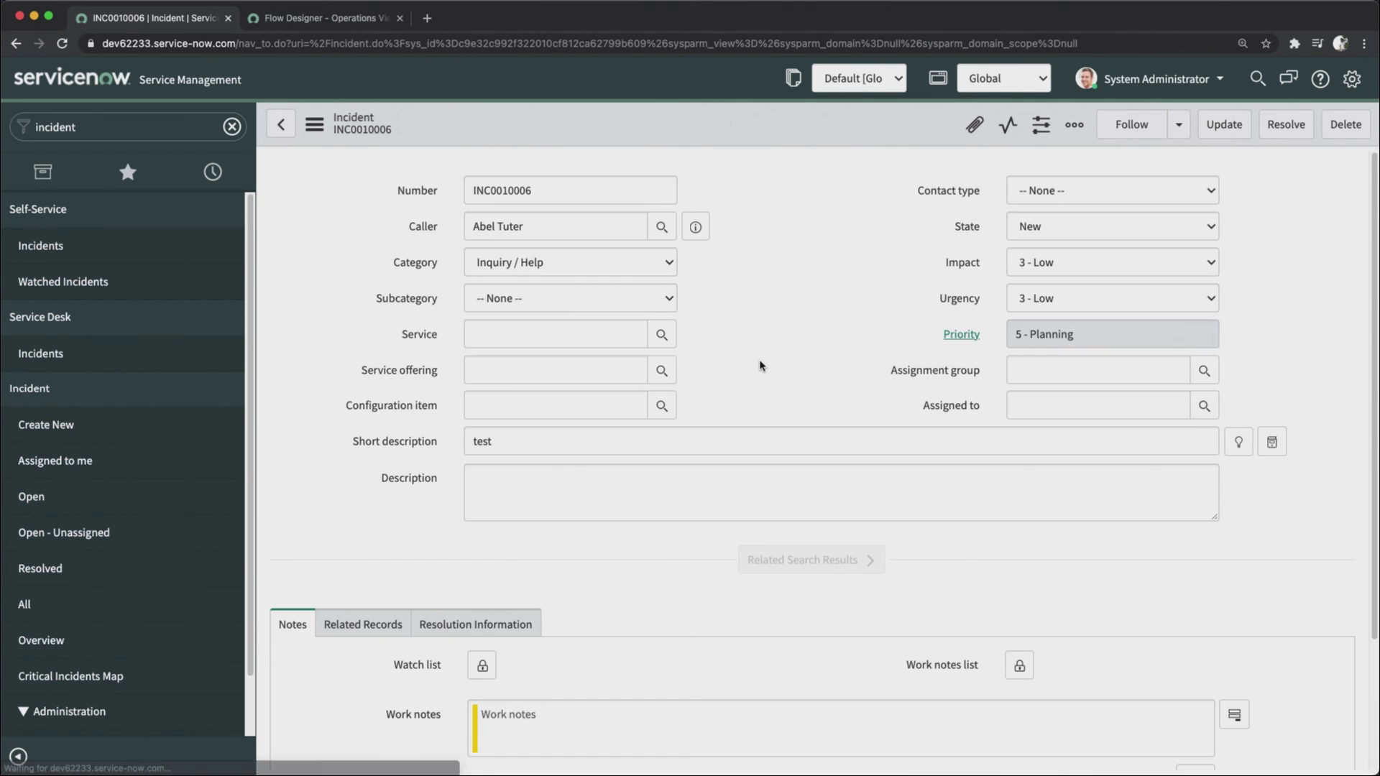
scroll(639, 431, down, 4)
scroll(641, 431, down, 2)
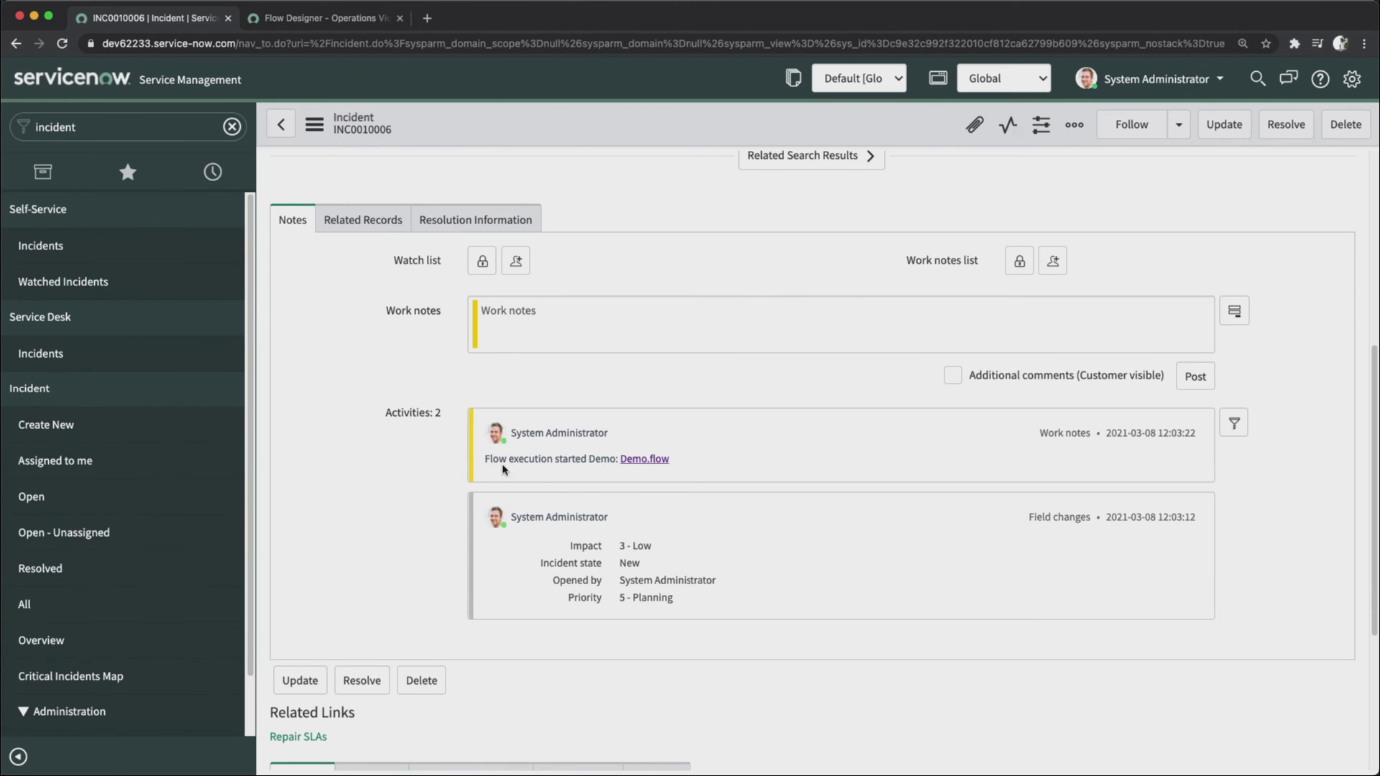
- Open the execution details via the Demo.flow link in the 'Flow execution started Demo' work note
drag(587, 461, 612, 462)
click(694, 465)
click(315, 20)
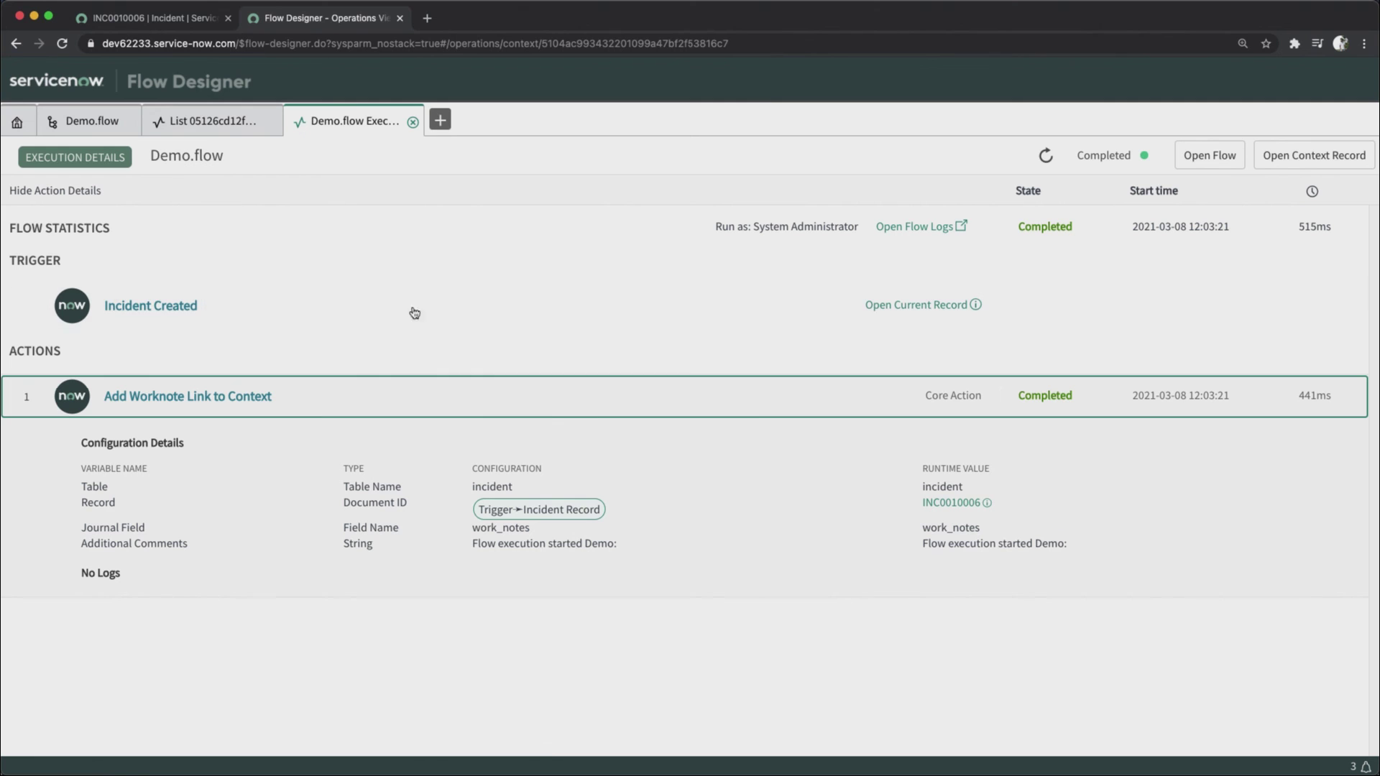
click(131, 23)
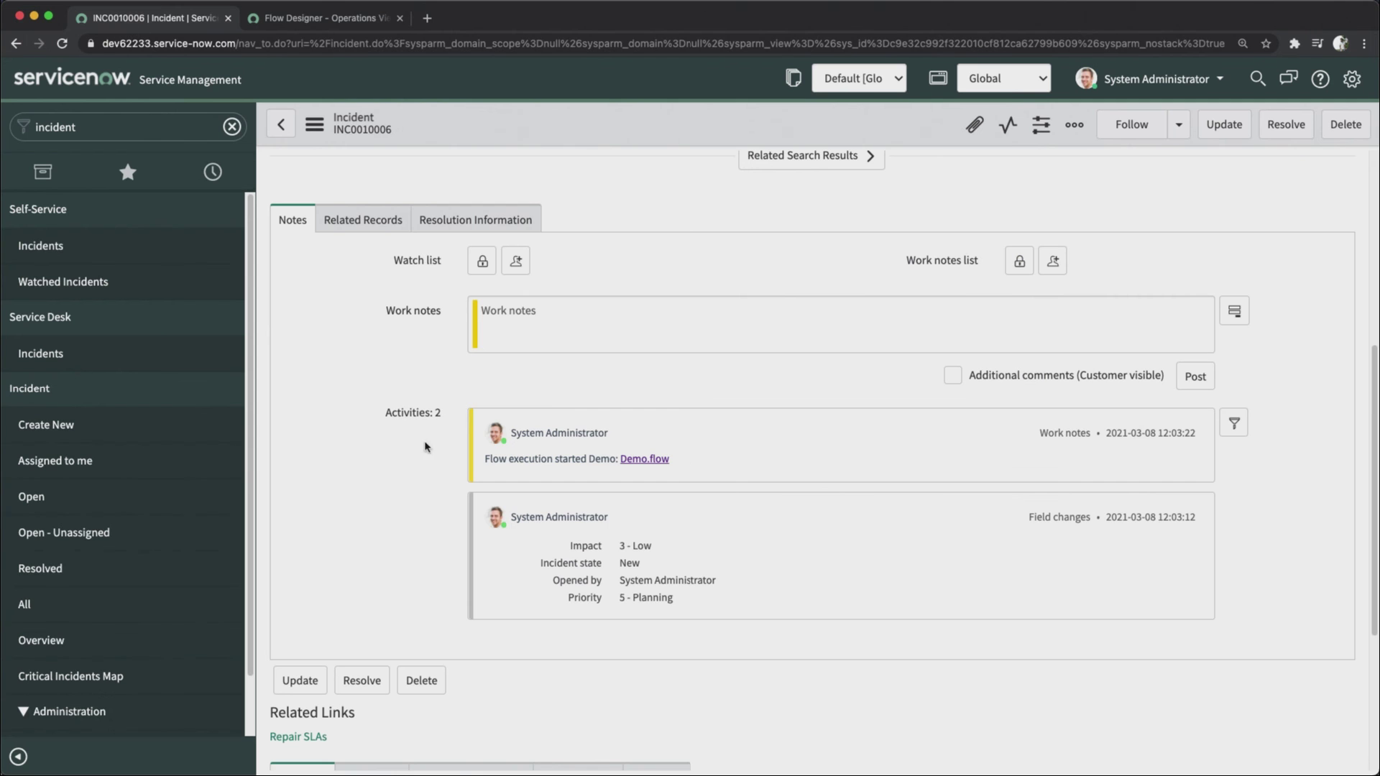
click(647, 462)
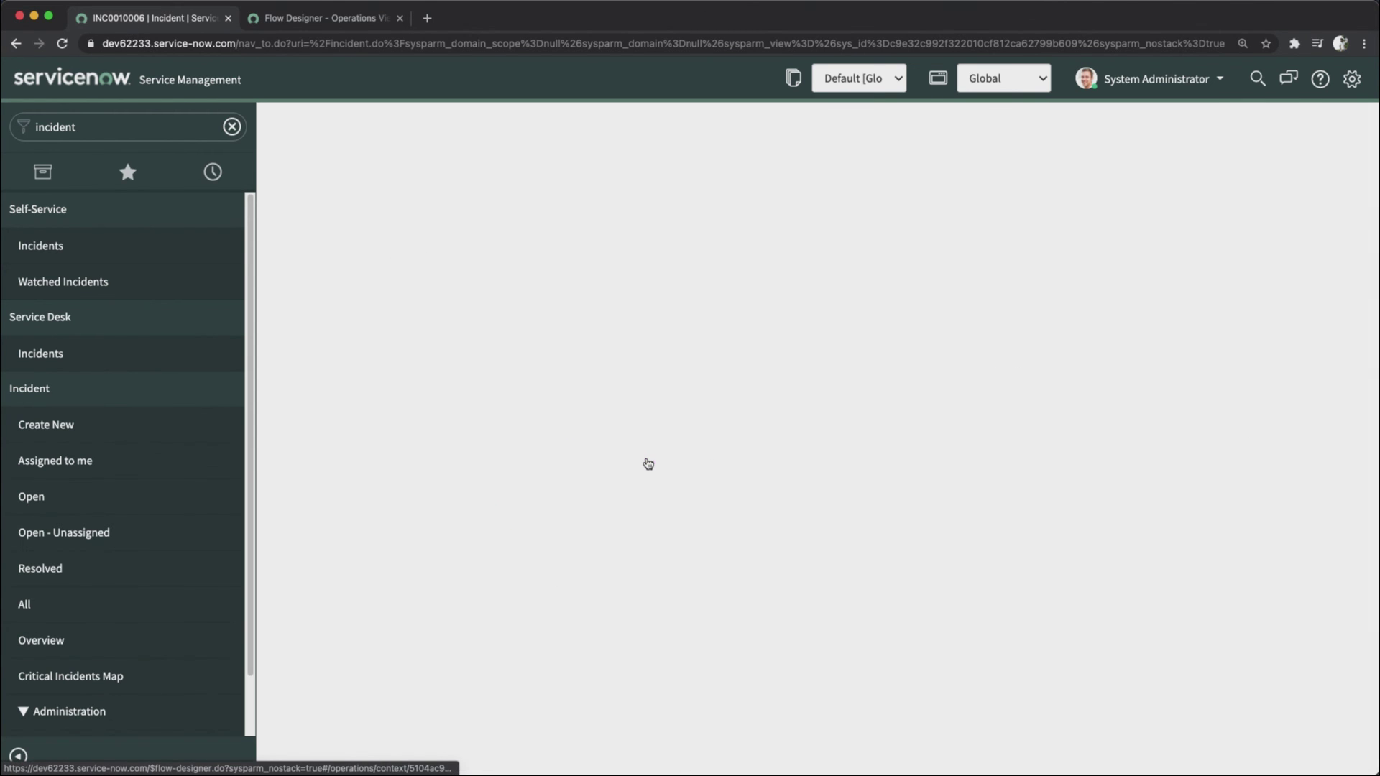